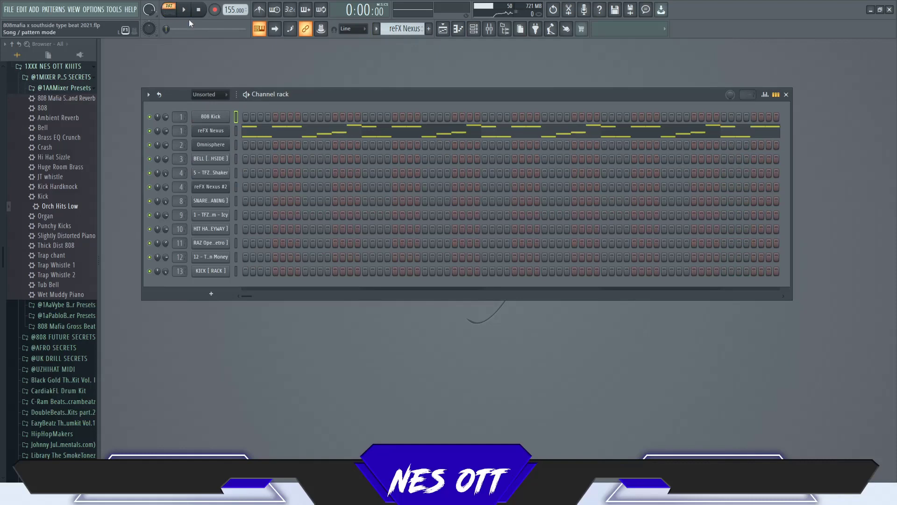
Play the reFX Nexus pattern, examine its melody notes in the piano roll, and close the piano roll.
{"action": "key", "text": "space"}
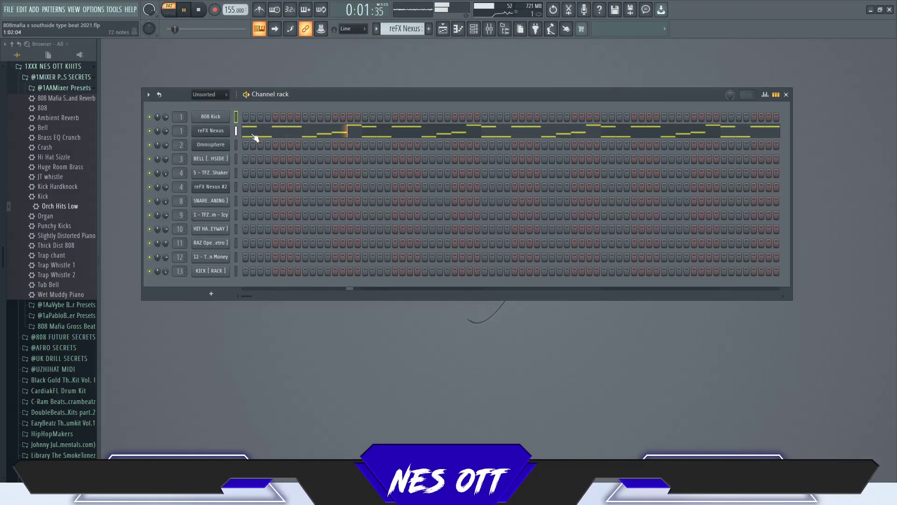
{"action": "key", "text": "F7"}
{"action": "scroll", "coordinate": [331, 65], "scroll_direction": "down", "scroll_amount": 4}
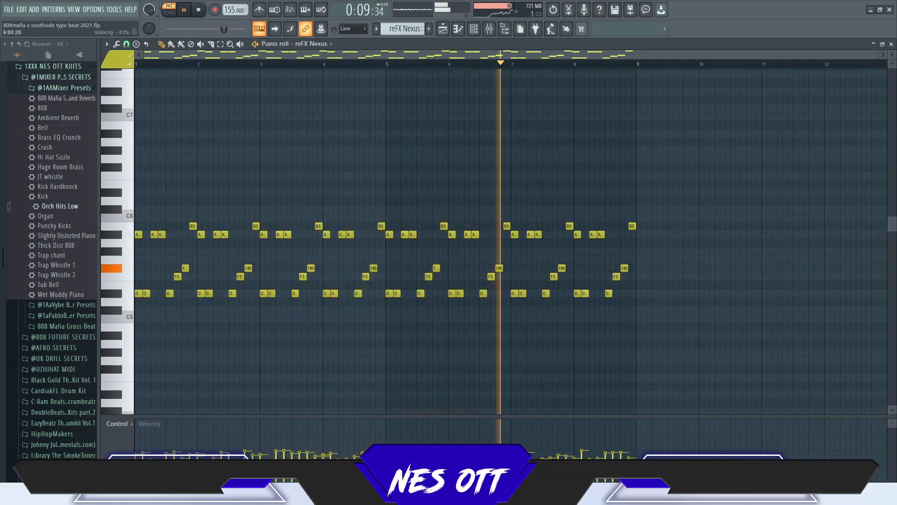
{"action": "left_click", "coordinate": [891, 44]}
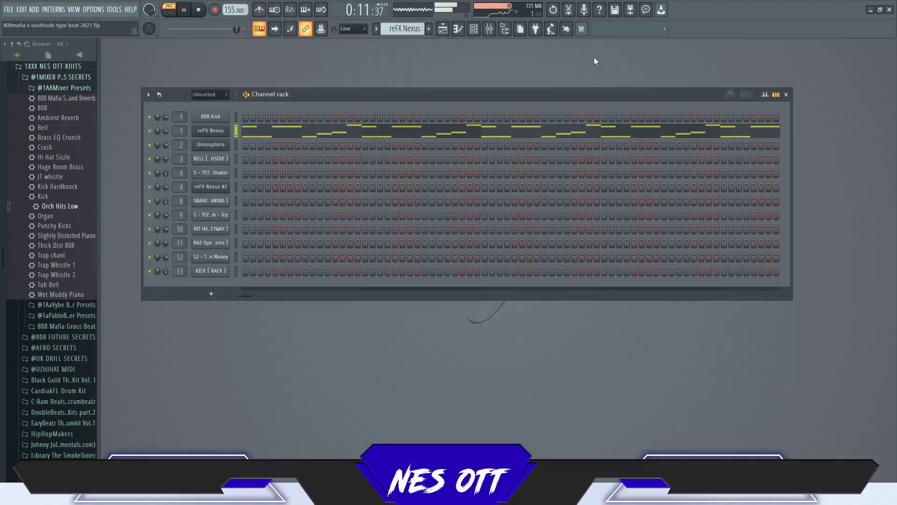
Examine the Fruity Reeverb 2 and Drip effects on mixer track Insert 1 and close the mixer.
{"action": "left_click", "coordinate": [504, 29]}
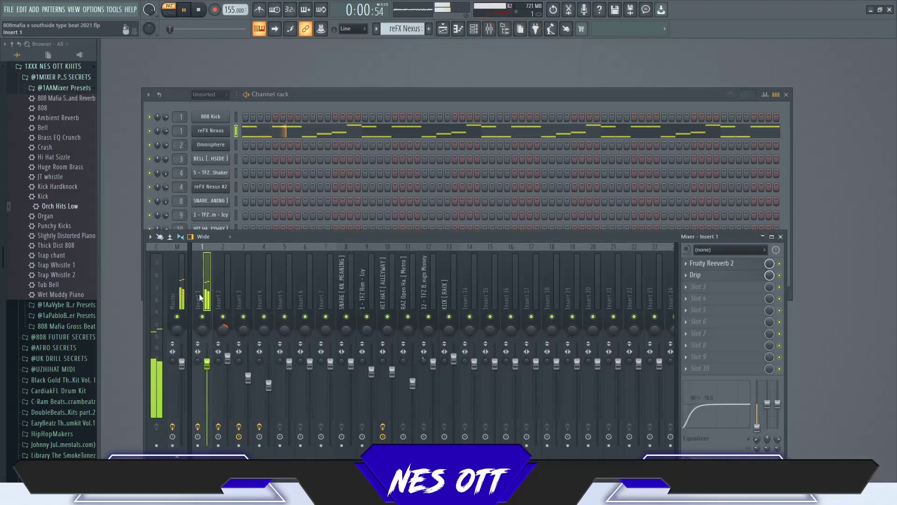
{"action": "left_click", "coordinate": [711, 264]}
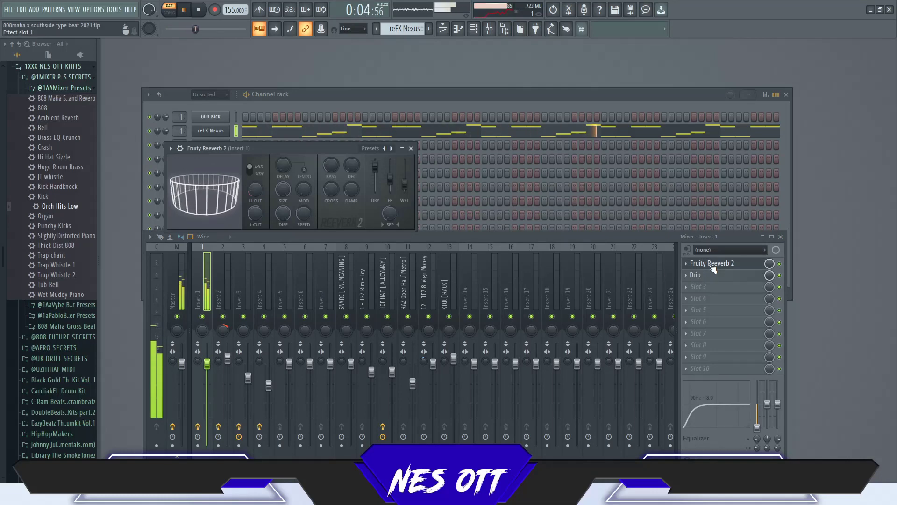
{"action": "left_click", "coordinate": [711, 265]}
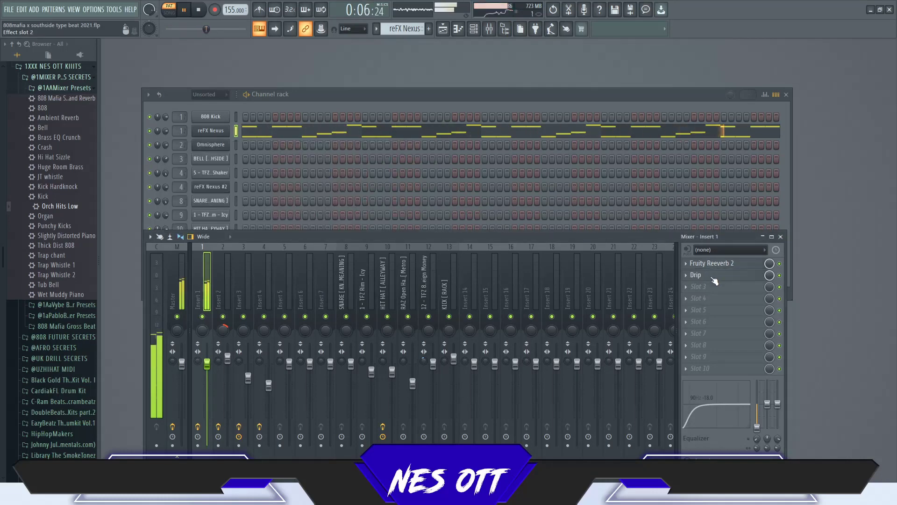
{"action": "left_click", "coordinate": [713, 276]}
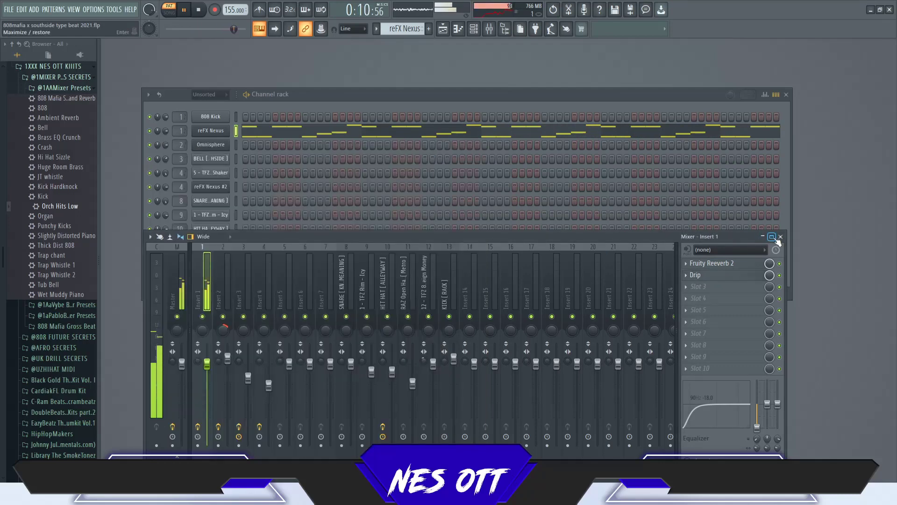
{"action": "left_click", "coordinate": [779, 237]}
Switch to the Omnisphere pattern and check the patch loaded in the Omnisphere instrument window before closing it.
{"action": "scroll", "coordinate": [402, 30], "scroll_direction": "down", "scroll_amount": 1}
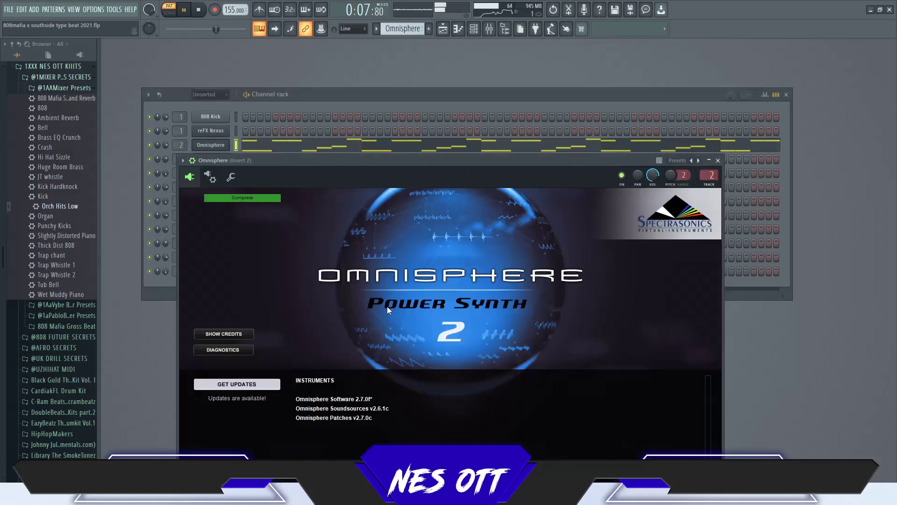
{"action": "left_click", "coordinate": [387, 307]}
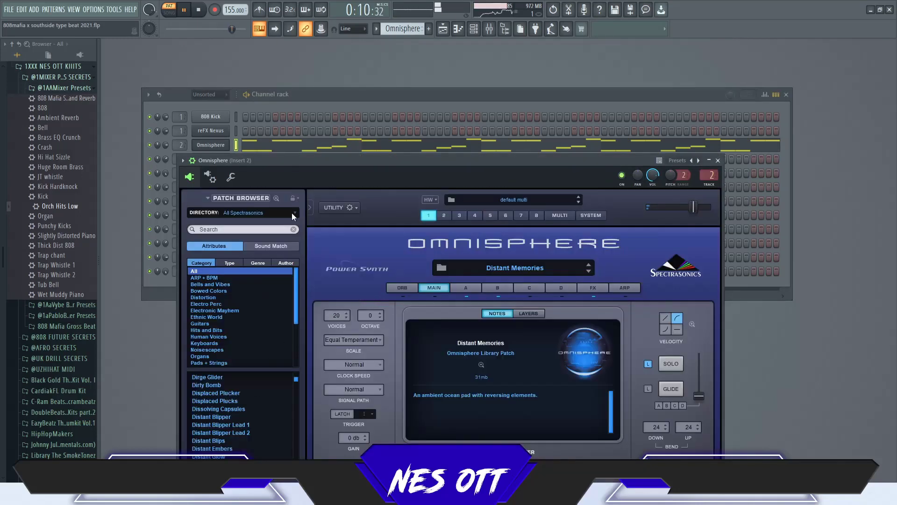
{"action": "left_click_drag", "start_coordinate": [313, 158], "coordinate": [326, 53]}
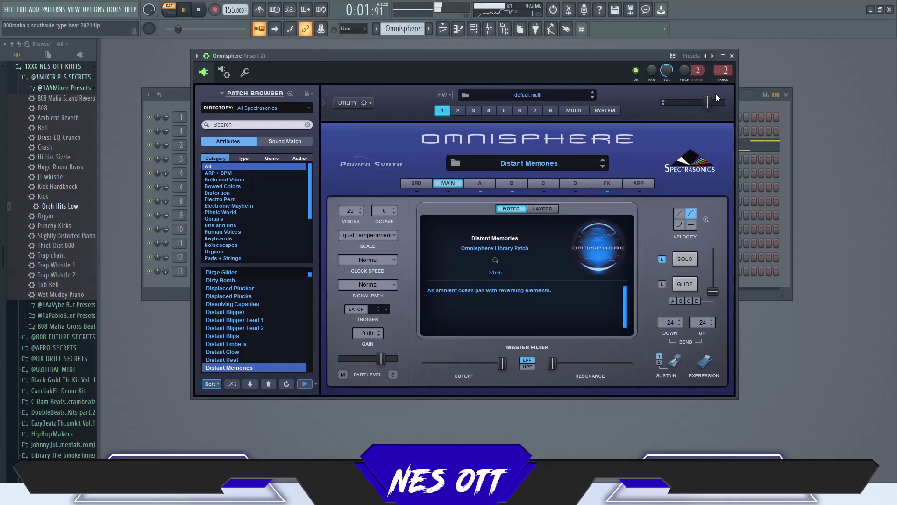
{"action": "left_click", "coordinate": [732, 55]}
Examine the ValhallaVintageVerb settings on mixer track Insert 2.
{"action": "key", "text": "F9"}
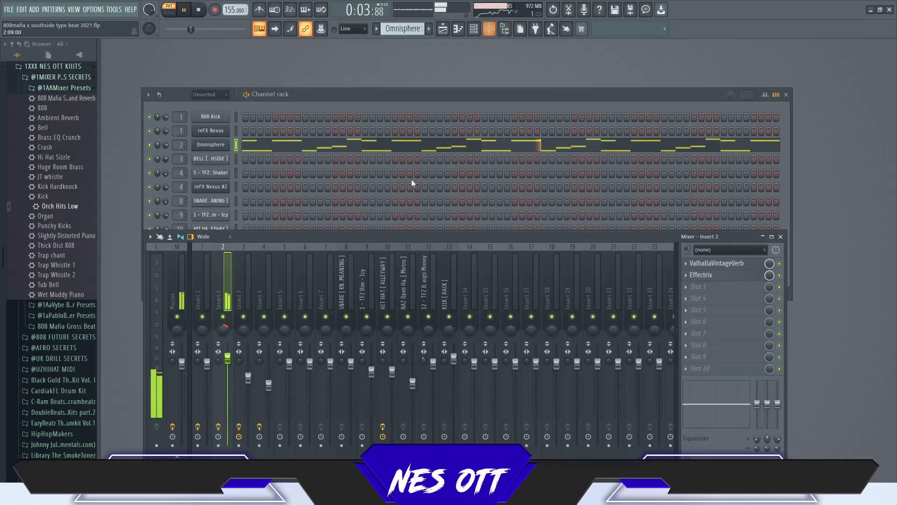
{"action": "left_click", "coordinate": [729, 267]}
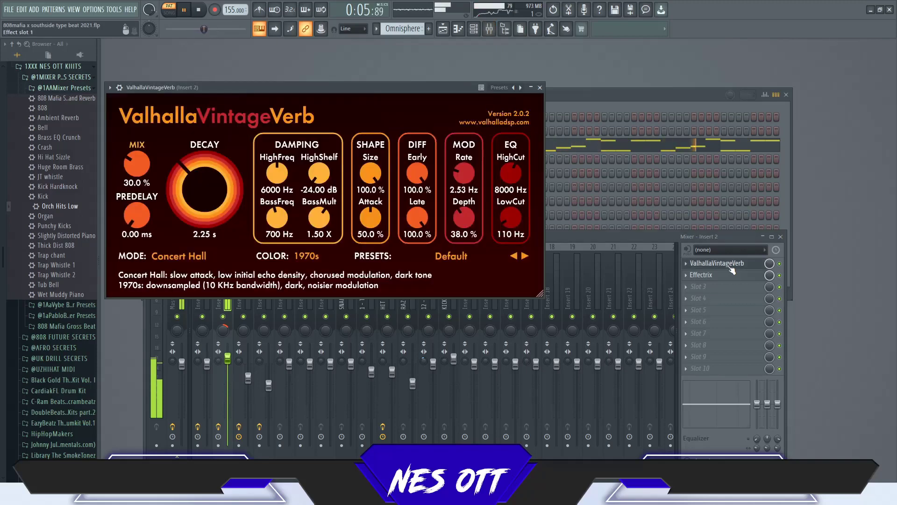
{"action": "left_click", "coordinate": [731, 266]}
Load the Backward Vocals preset from the Factoryv1.3 bank in Effectrix on Insert 2, and close the plugin and mixer.
{"action": "left_click", "coordinate": [729, 276]}
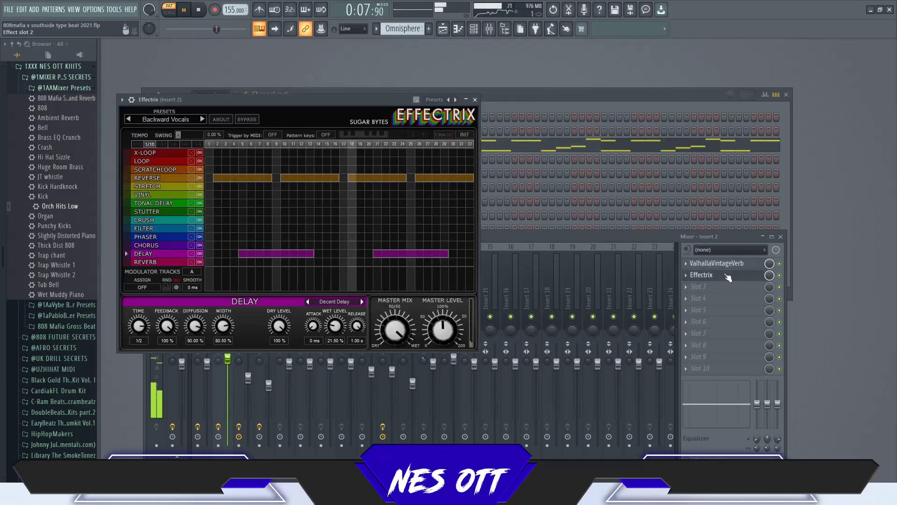
{"action": "left_click", "coordinate": [180, 119]}
{"action": "mouse_move", "coordinate": [181, 188]}
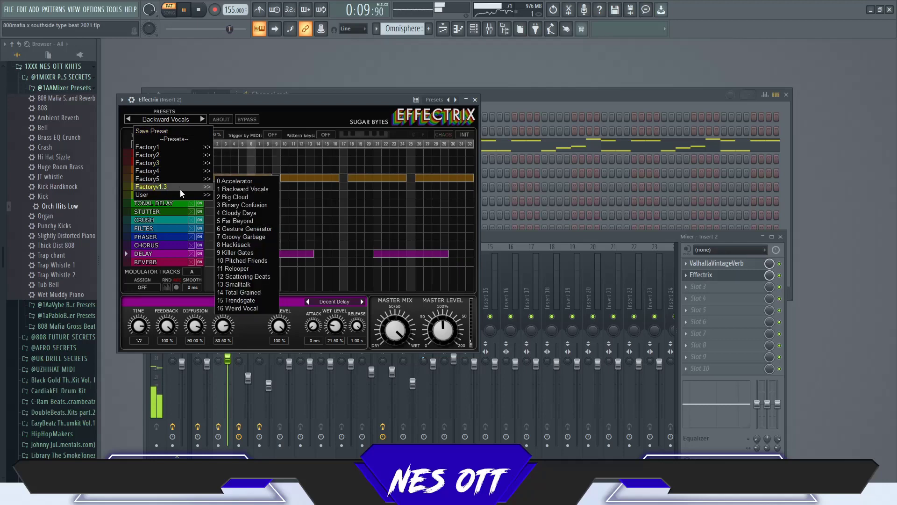
{"action": "left_click", "coordinate": [242, 189]}
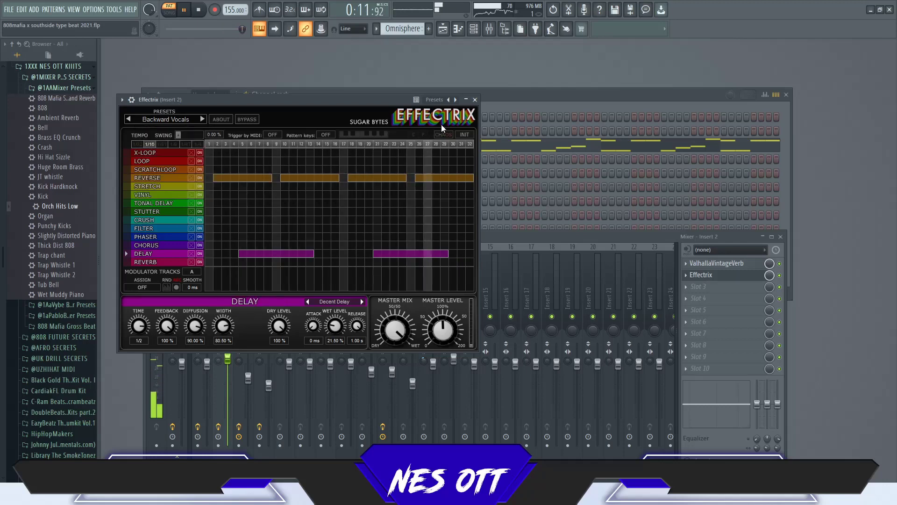
{"action": "left_click", "coordinate": [474, 99]}
{"action": "left_click", "coordinate": [780, 237]}
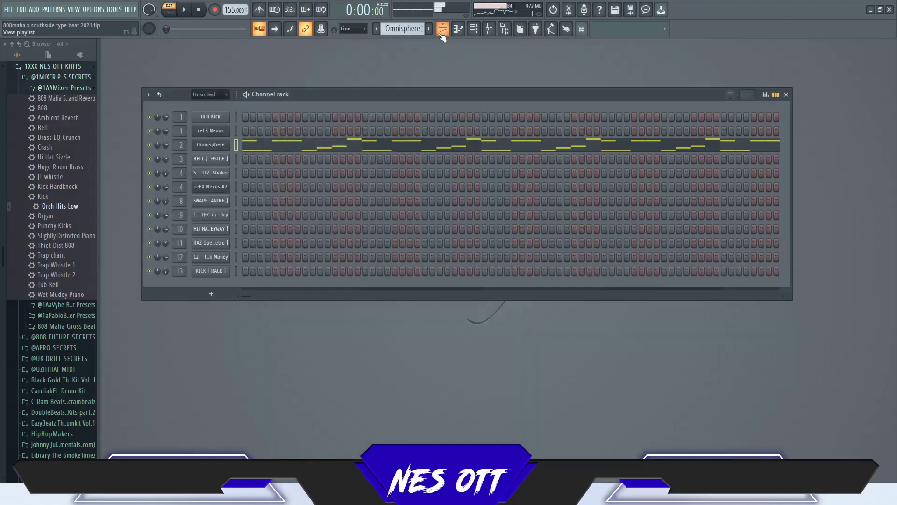
Switch to the BELL [ SOUTHSIDE ] pattern and examine its sustained notes in the piano roll before closing it.
{"action": "scroll", "coordinate": [409, 35], "scroll_direction": "down", "scroll_amount": 1}
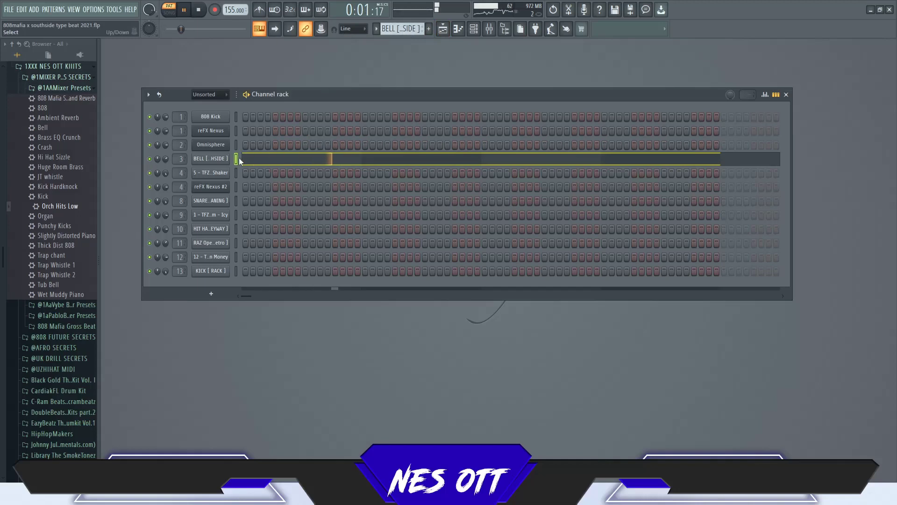
{"action": "left_click", "coordinate": [252, 162]}
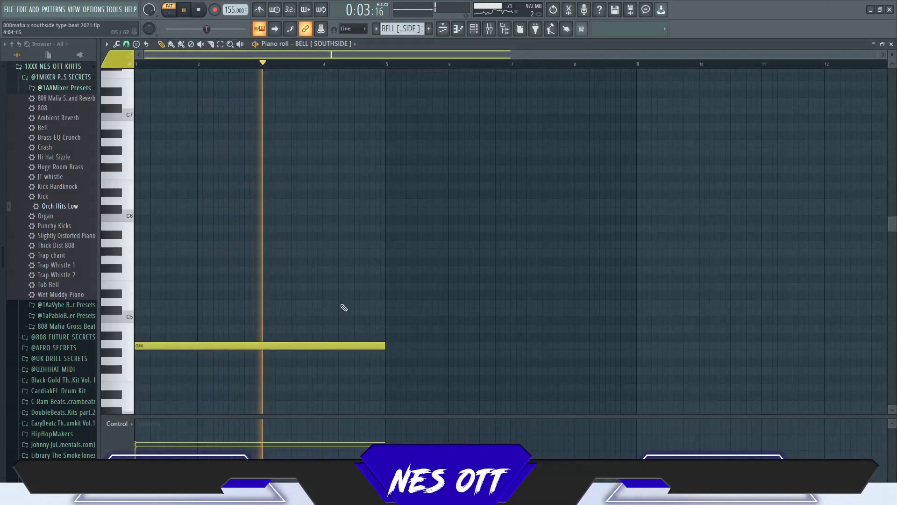
{"action": "scroll", "coordinate": [341, 310], "scroll_direction": "down", "scroll_amount": 2}
{"action": "left_click", "coordinate": [339, 300]}
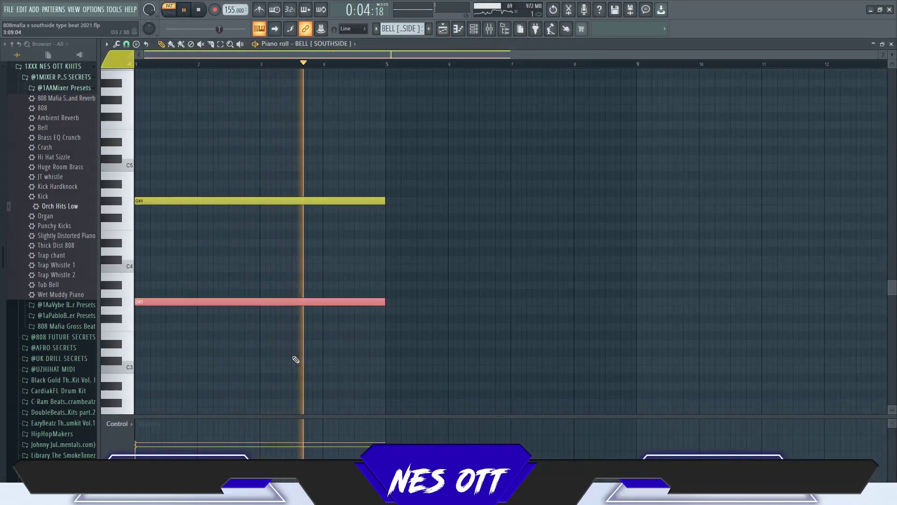
{"action": "left_click", "coordinate": [320, 200]}
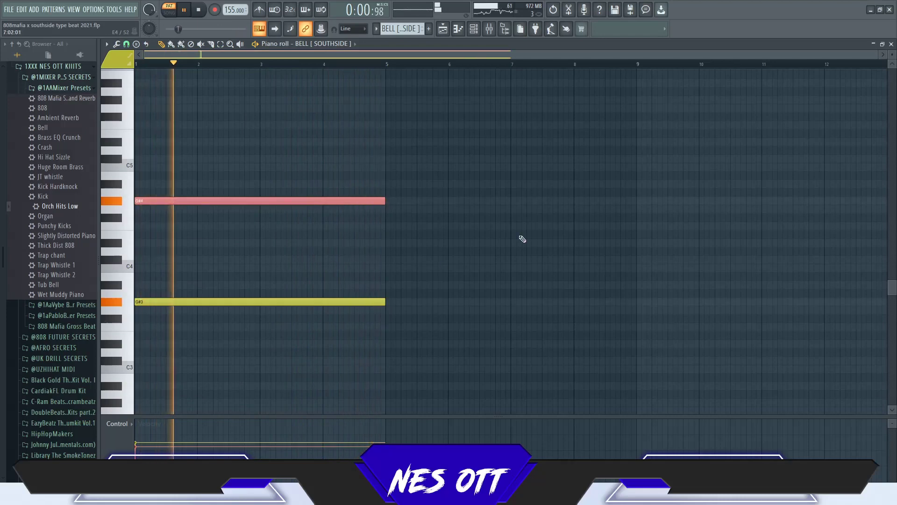
{"action": "left_click", "coordinate": [327, 302]}
{"action": "left_click", "coordinate": [364, 201]}
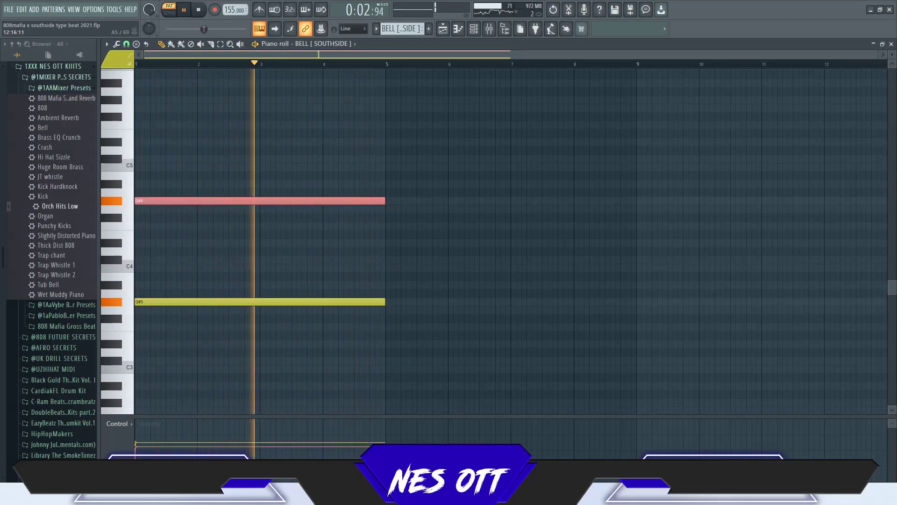
{"action": "left_click", "coordinate": [891, 44]}
Examine the Neoverb settings on mixer track Insert 3 and close the mixer.
{"action": "left_click", "coordinate": [489, 29]}
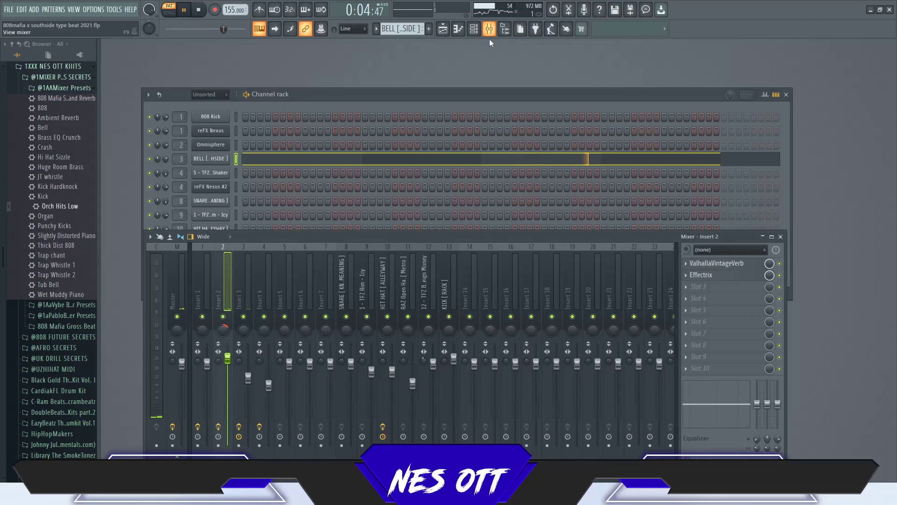
{"action": "left_click", "coordinate": [271, 280]}
{"action": "left_click", "coordinate": [239, 290]}
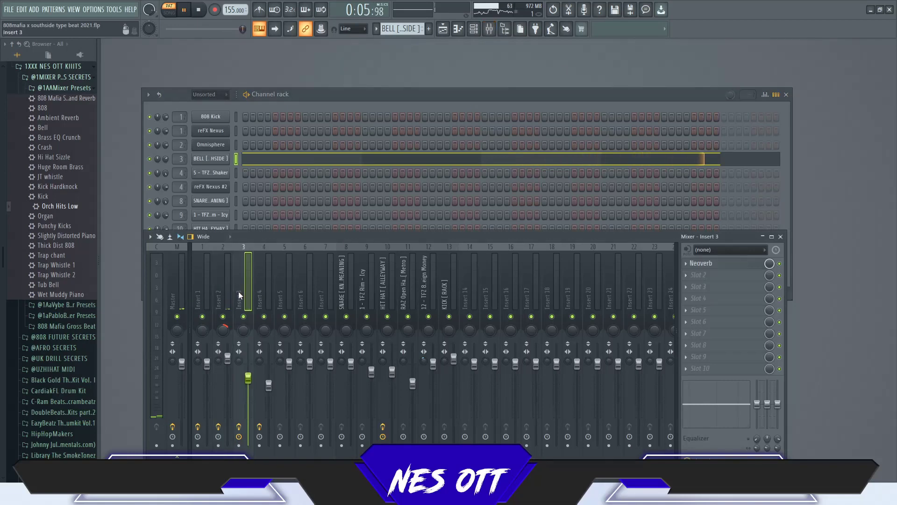
{"action": "left_click", "coordinate": [708, 264]}
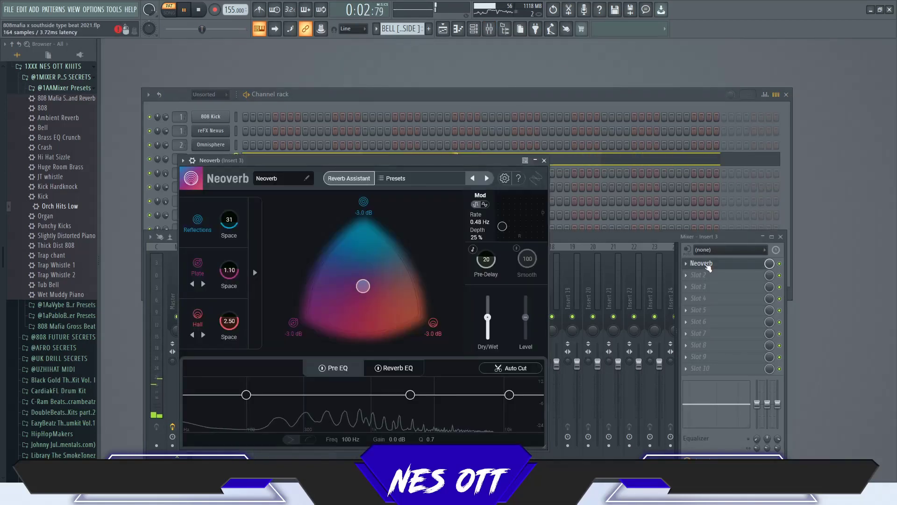
{"action": "left_click", "coordinate": [710, 264]}
{"action": "left_click", "coordinate": [780, 237]}
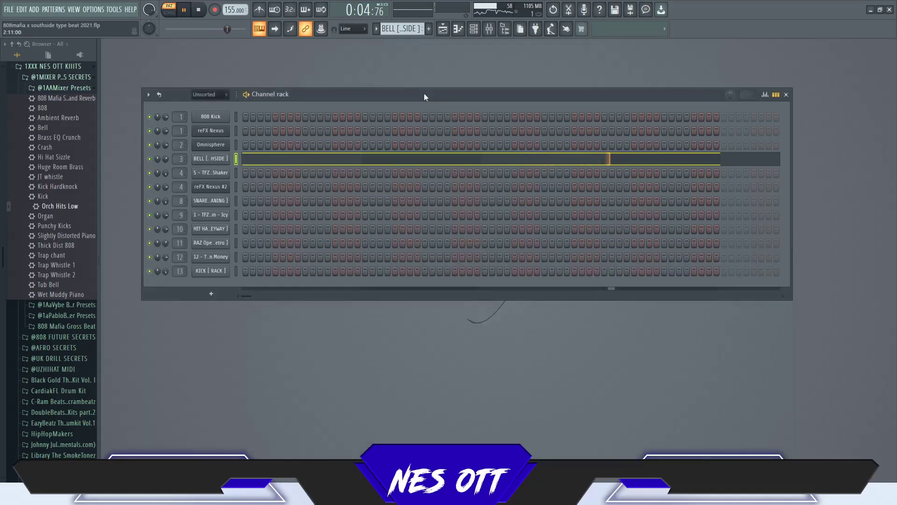
Switch to the Shaker pattern and examine the ValhallaVintageVerb and HalfTime effects on mixer track Insert 4.
{"action": "scroll", "coordinate": [400, 25], "scroll_direction": "up", "scroll_amount": 1}
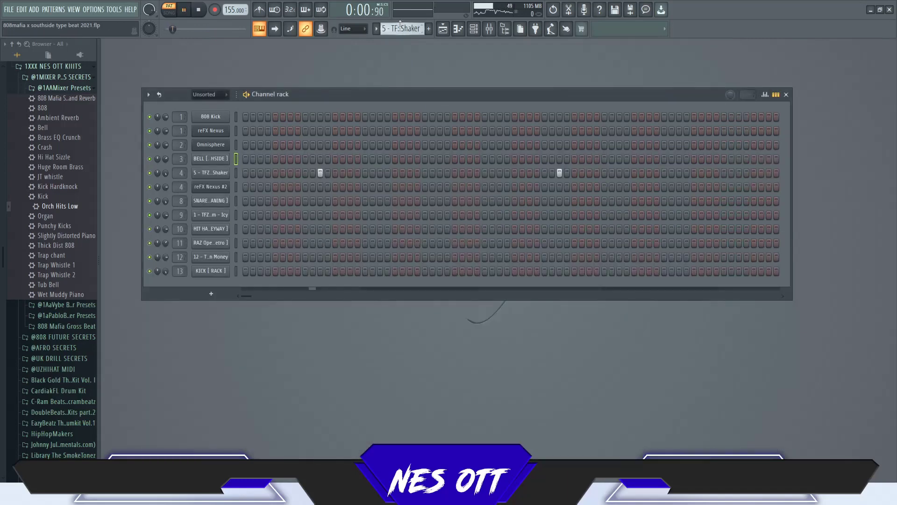
{"action": "left_click", "coordinate": [489, 28]}
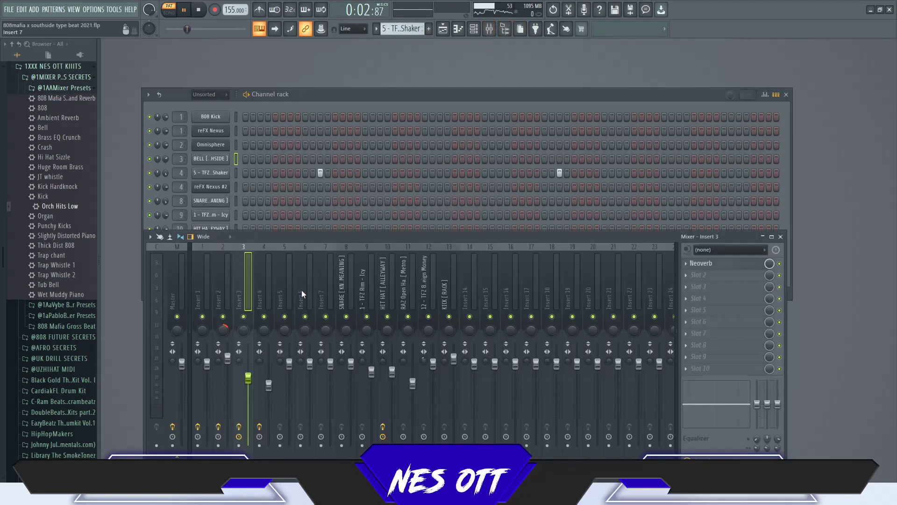
{"action": "left_click", "coordinate": [270, 295]}
{"action": "left_click", "coordinate": [715, 264]}
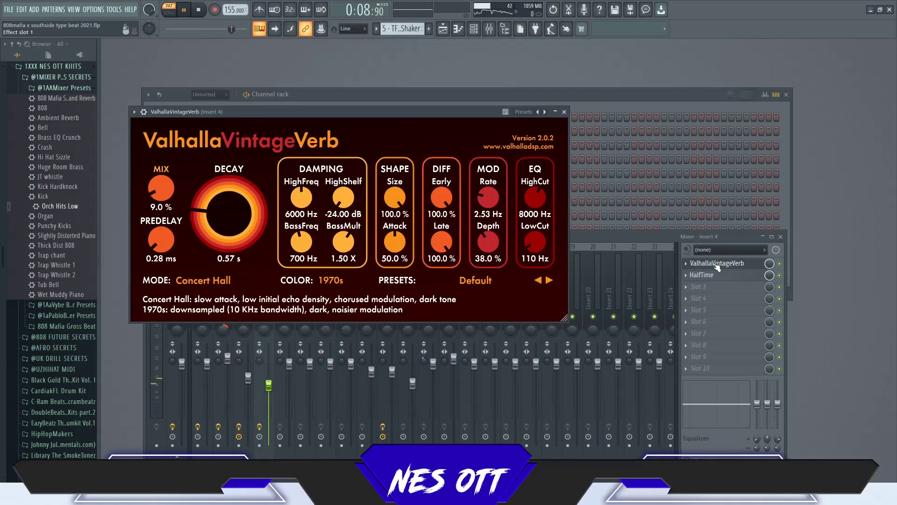
{"action": "left_click", "coordinate": [716, 264]}
{"action": "left_click", "coordinate": [716, 264]}
{"action": "left_click", "coordinate": [711, 275]}
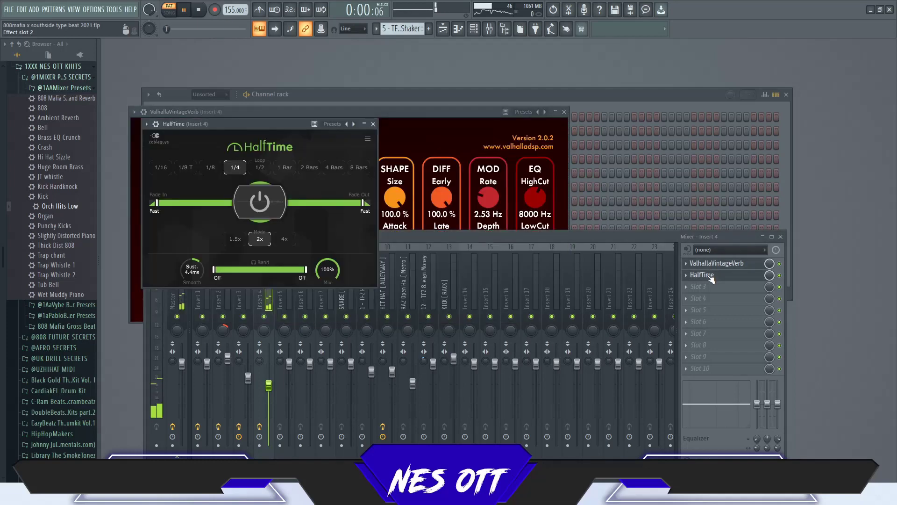
{"action": "left_click", "coordinate": [373, 123]}
{"action": "left_click", "coordinate": [564, 112]}
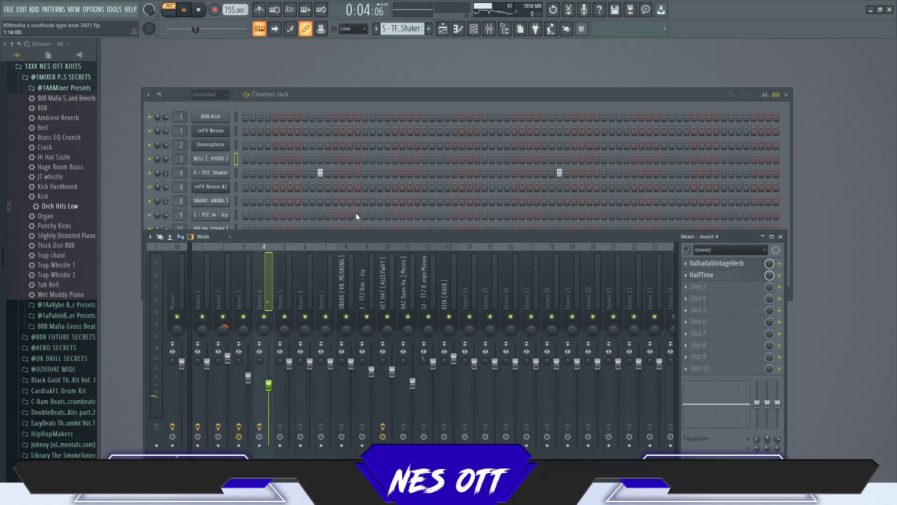
Play the second Shaker pattern and check the preset loaded in the reFX Nexus #2 instrument before closing its window.
{"action": "key", "text": "space"}
{"action": "scroll", "coordinate": [403, 29], "scroll_direction": "down", "scroll_amount": 1}
{"action": "key", "text": "space"}
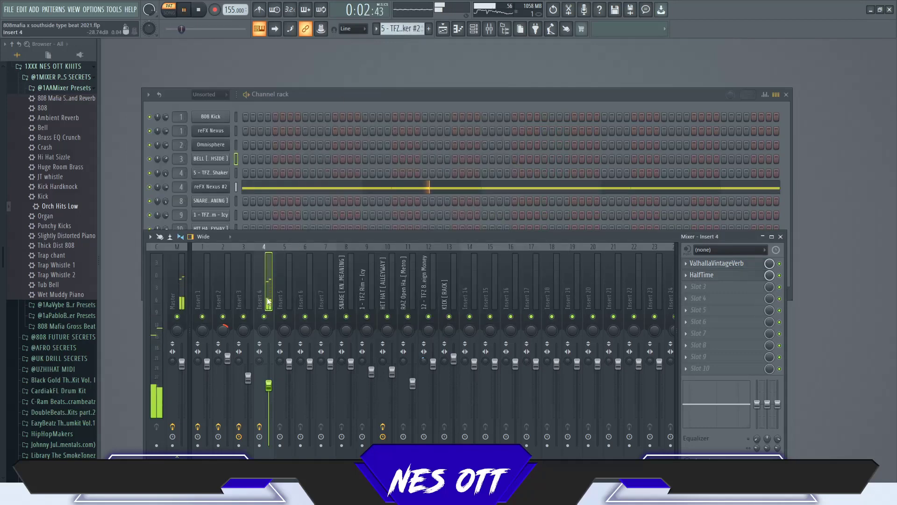
{"action": "left_click", "coordinate": [220, 188]}
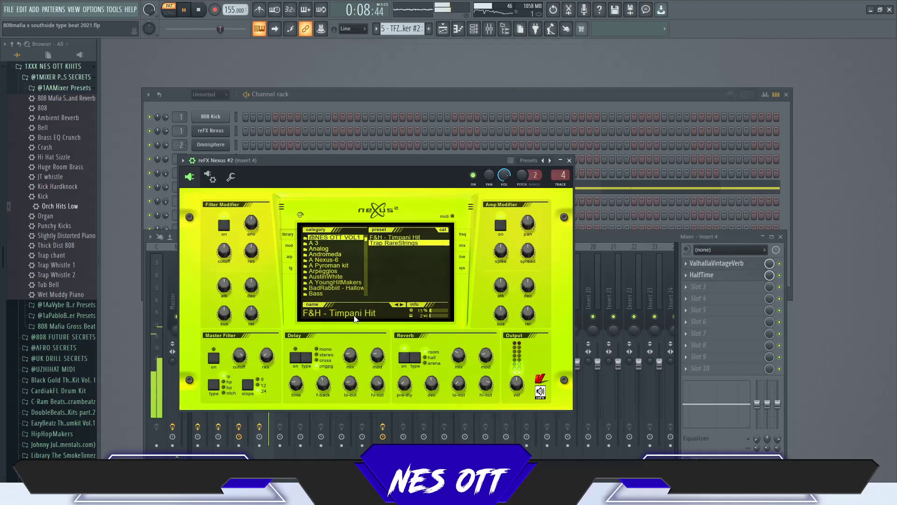
{"action": "left_click", "coordinate": [569, 161]}
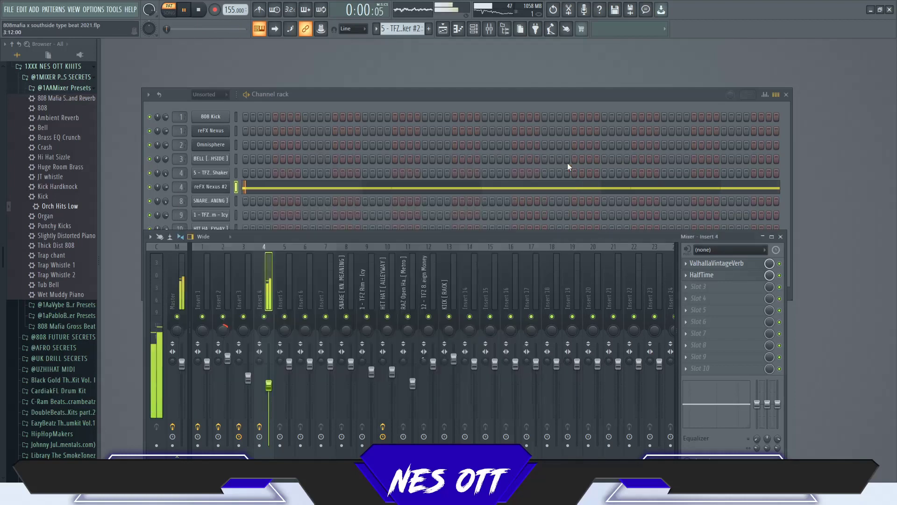
Switch to the SNARE [ KNO THE MEANING ] pattern and examine its notes in the piano roll.
{"action": "key", "text": "space"}
{"action": "scroll", "coordinate": [395, 29], "scroll_direction": "down", "scroll_amount": 1}
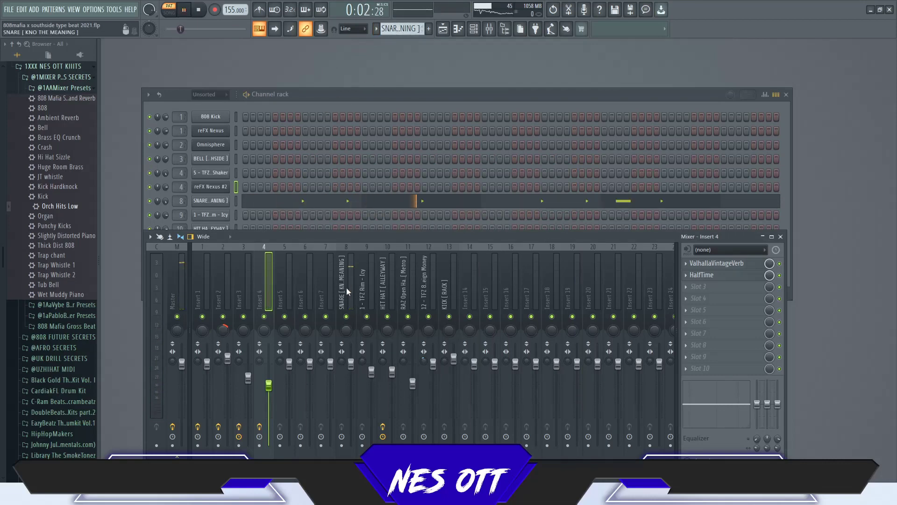
{"action": "left_click", "coordinate": [407, 201]}
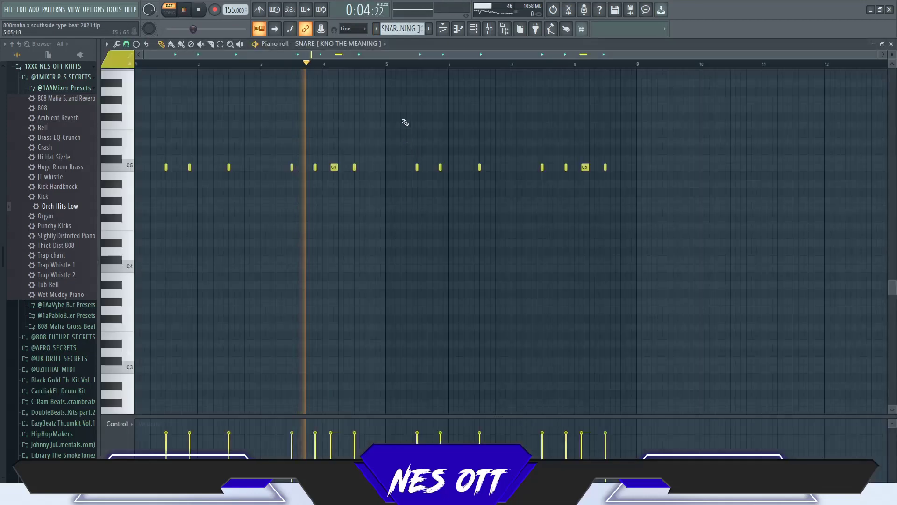
Switch to the 1 - TFZ Rim - Icy pattern, play it, and check the rim's mixer track for effects.
{"action": "left_click", "coordinate": [892, 44]}
{"action": "key", "text": "space"}
{"action": "scroll", "coordinate": [399, 28], "scroll_direction": "down", "scroll_amount": 1}
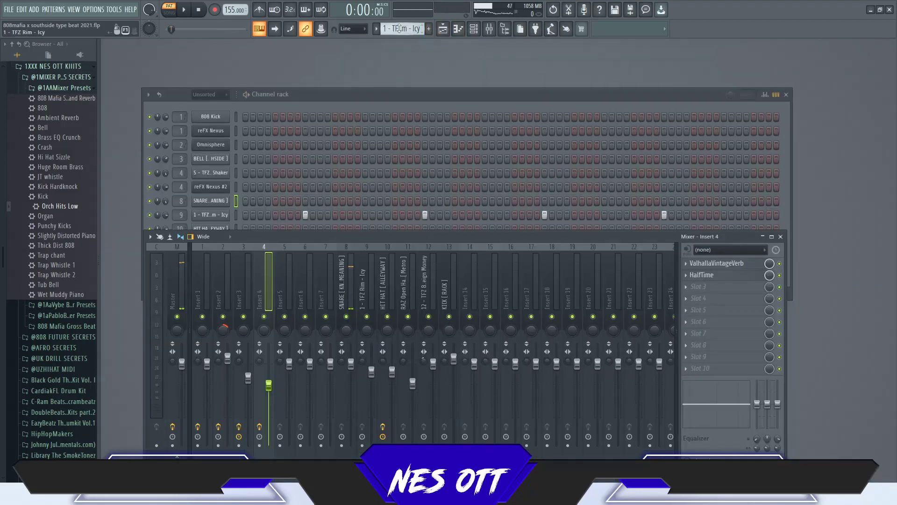
{"action": "scroll", "coordinate": [399, 29], "scroll_direction": "down", "scroll_amount": 1}
{"action": "key", "text": "space"}
{"action": "scroll", "coordinate": [399, 28], "scroll_direction": "up", "scroll_amount": 1}
{"action": "key", "text": "space"}
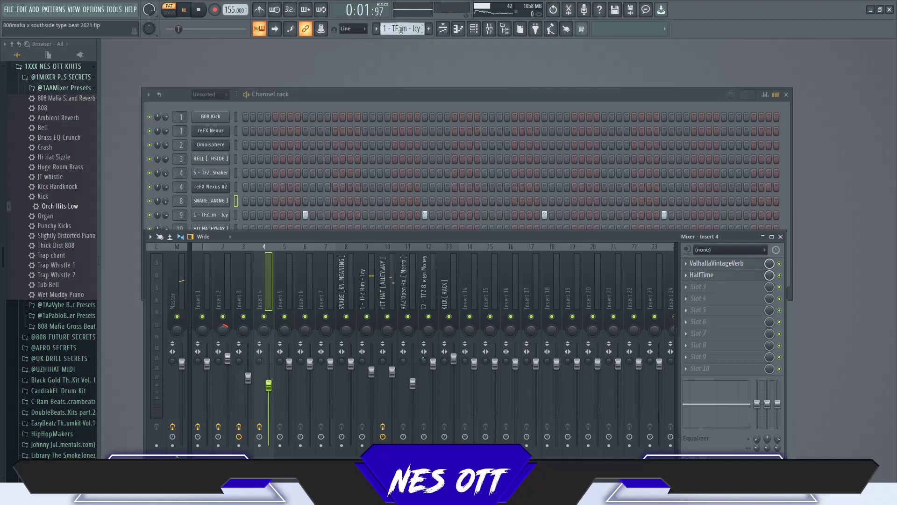
{"action": "left_click", "coordinate": [359, 289]}
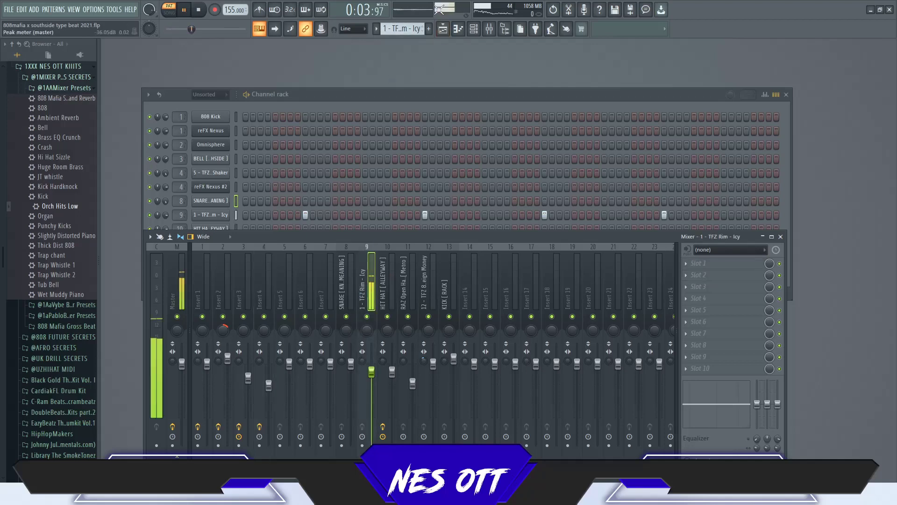
Play the HIT HAT [ ALLEYWAY ] pattern and bring up its notes in the piano roll.
{"action": "scroll", "coordinate": [407, 29], "scroll_direction": "down", "scroll_amount": 1}
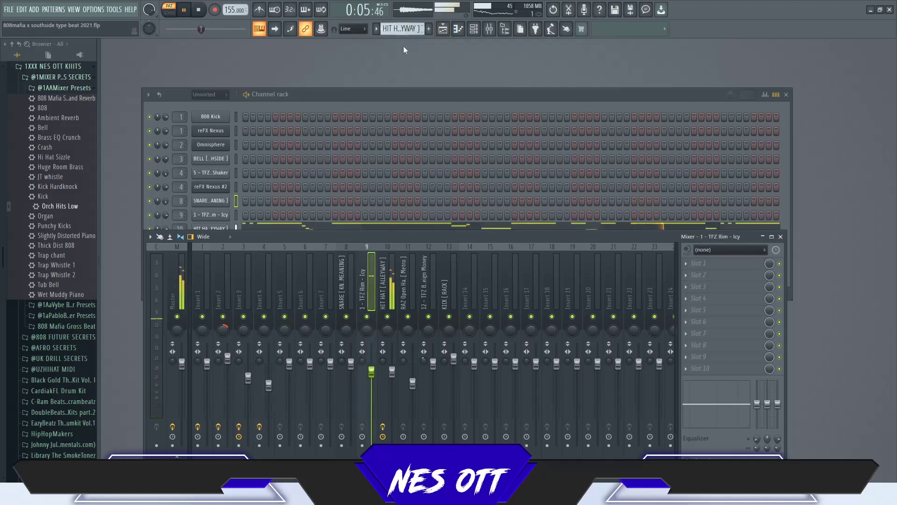
{"action": "left_click", "coordinate": [397, 95]}
{"action": "left_click", "coordinate": [317, 233]}
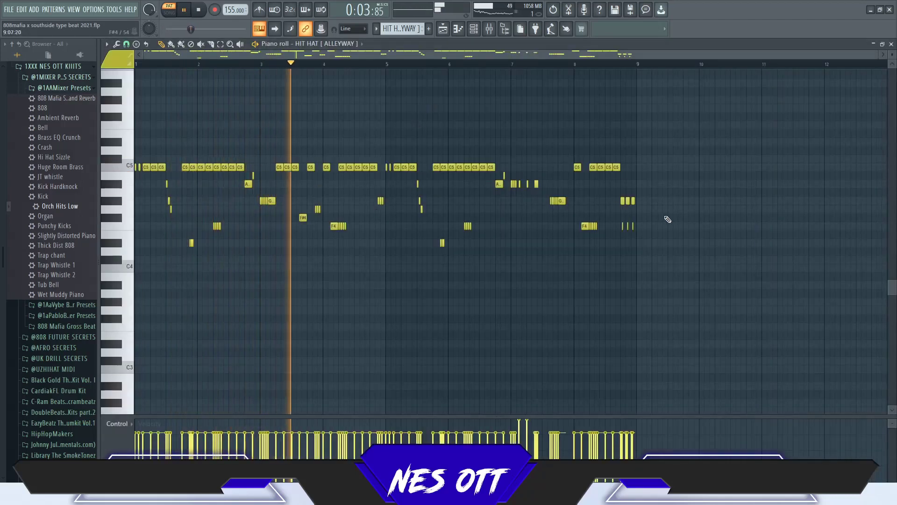
Highlight groups of lower-pitched hi-hat rolls to examine their placement, and close the piano roll.
{"action": "left_click_drag", "start_coordinate": [670, 189], "coordinate": [163, 247]}
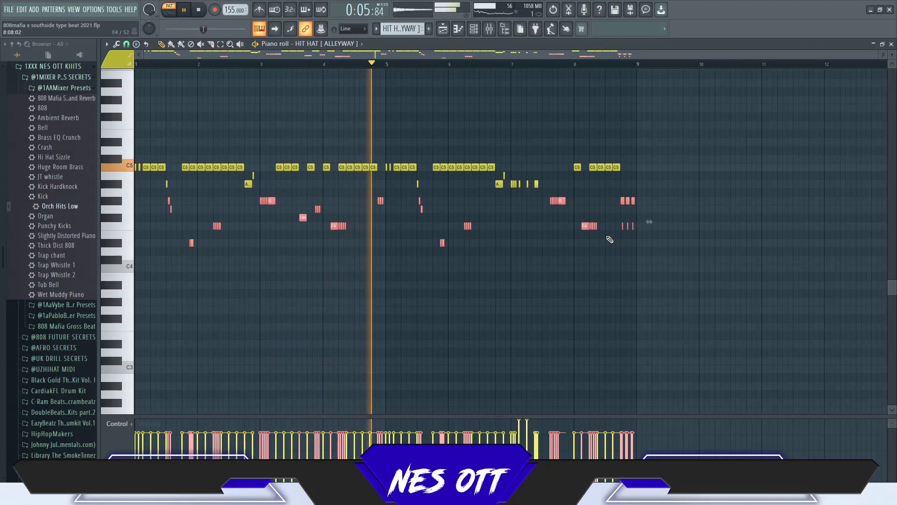
{"action": "left_click", "coordinate": [625, 280], "text": "ctrl"}
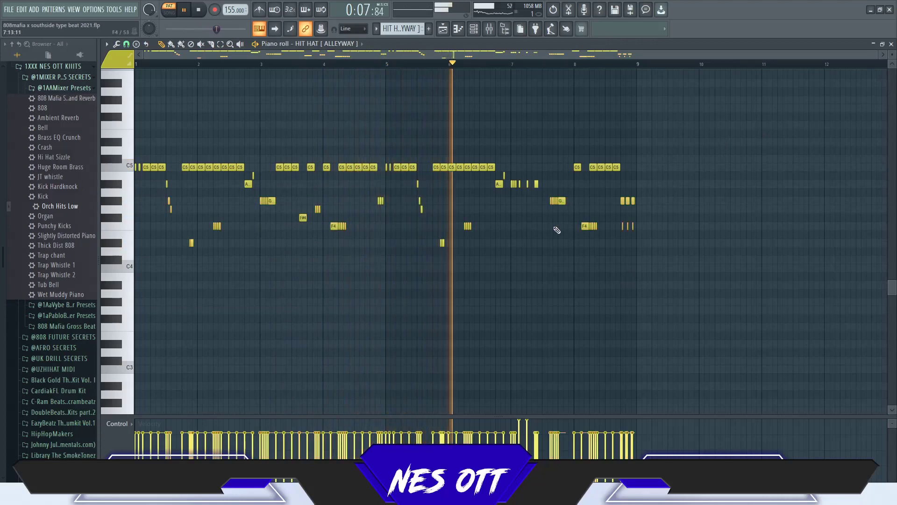
{"action": "left_click_drag", "start_coordinate": [491, 228], "coordinate": [430, 268]}
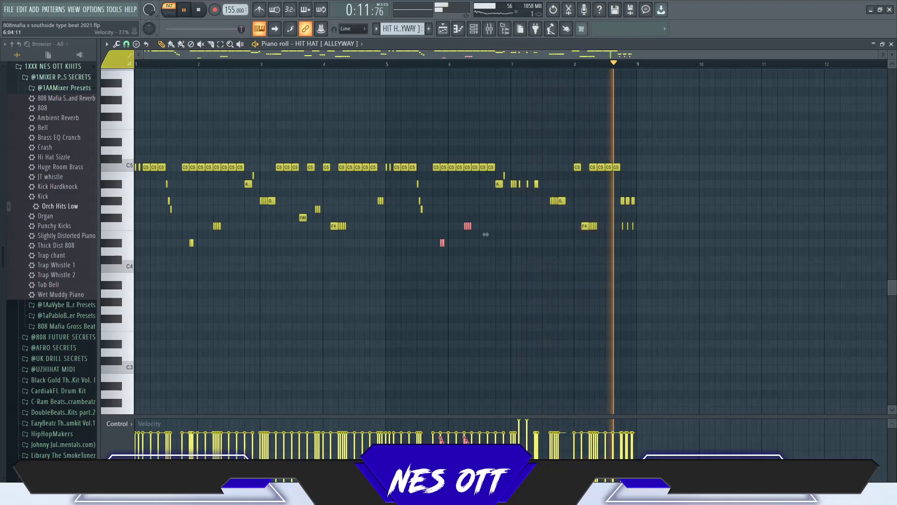
{"action": "left_click_drag", "start_coordinate": [248, 215], "coordinate": [180, 276]}
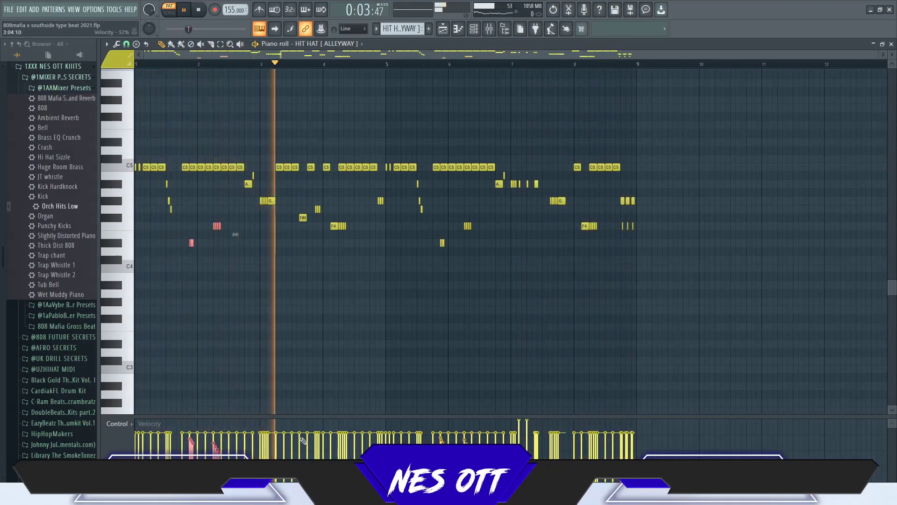
{"action": "left_click", "coordinate": [891, 44]}
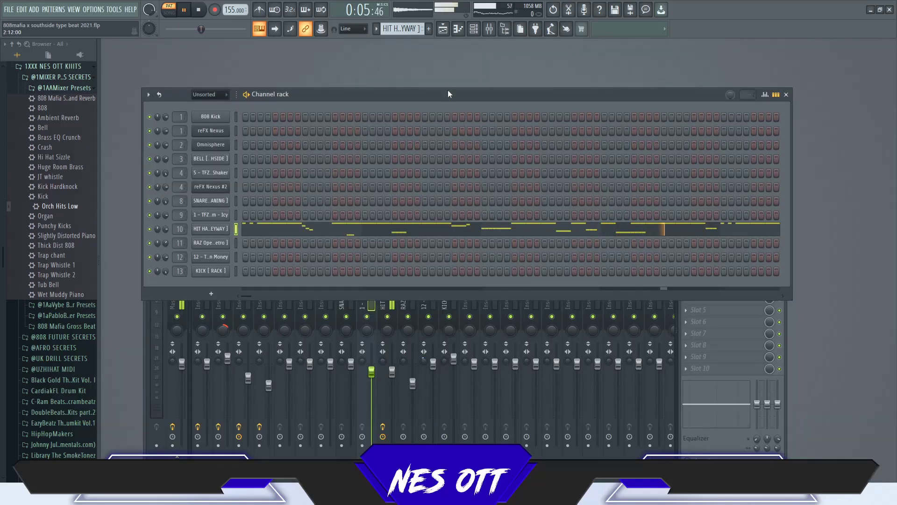
Switch to the RAZ Open Hat 4 [ Metro ] pattern and examine its notes and mixer track.
{"action": "key", "text": "space"}
{"action": "scroll", "coordinate": [405, 29], "scroll_direction": "down", "scroll_amount": 1}
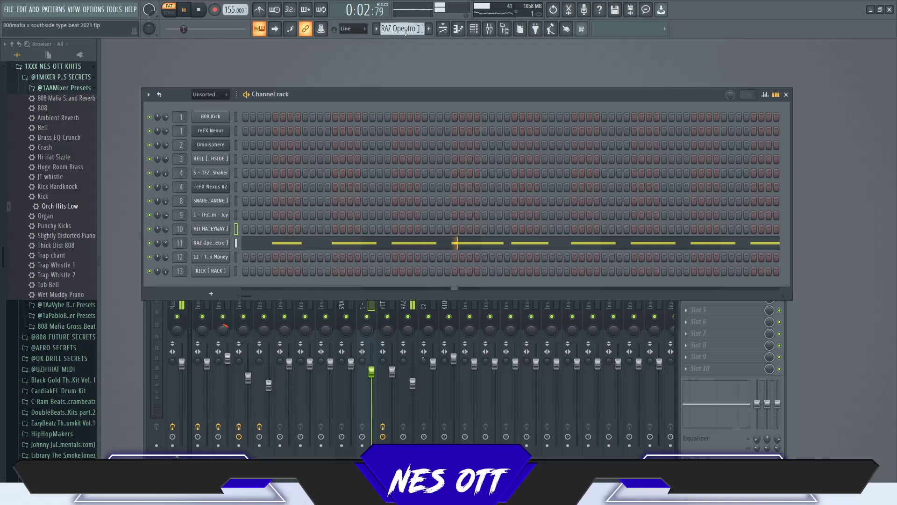
{"action": "left_click", "coordinate": [416, 305]}
{"action": "key", "text": "F6"}
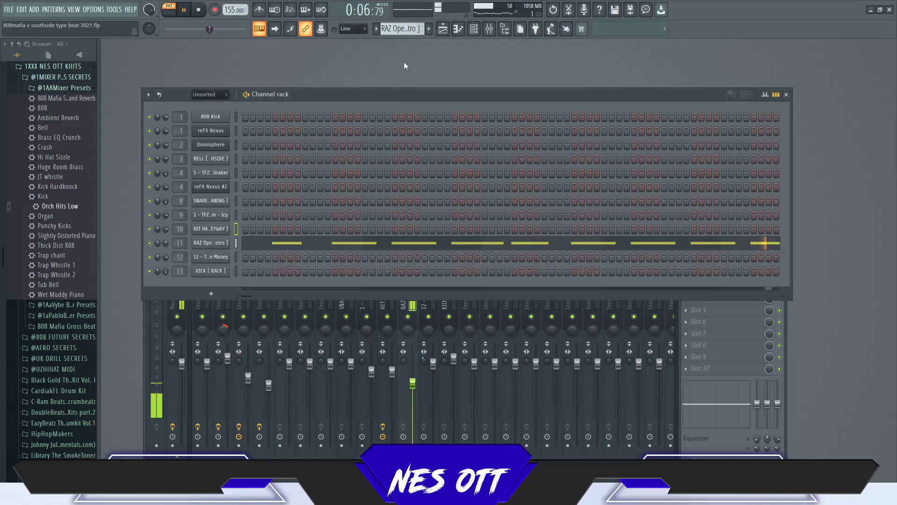
{"action": "left_click_drag", "start_coordinate": [396, 103], "coordinate": [398, 61]}
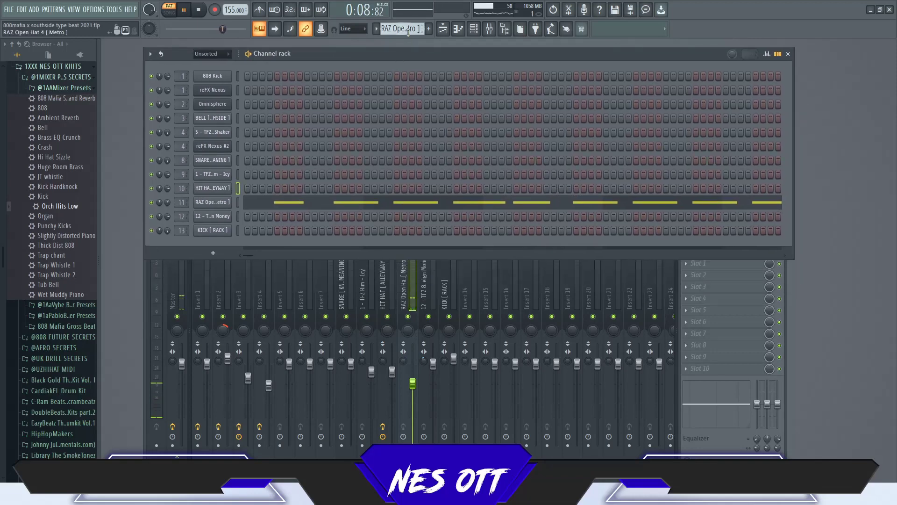
Switch to the 12 - TFZ 808 - Foreign Money pattern and examine its mixer track and piano roll notes.
{"action": "scroll", "coordinate": [408, 31], "scroll_direction": "down", "scroll_amount": 1}
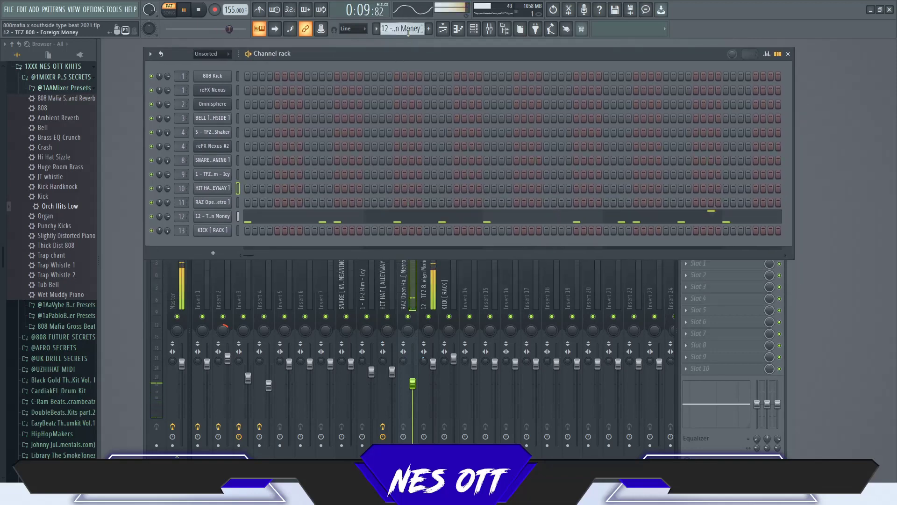
{"action": "left_click", "coordinate": [426, 286]}
{"action": "left_click", "coordinate": [399, 59]}
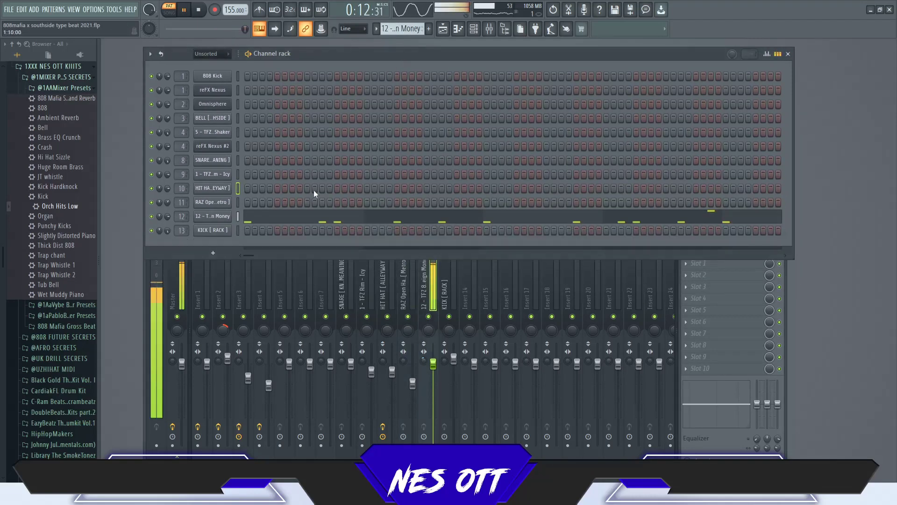
{"action": "left_click", "coordinate": [249, 220]}
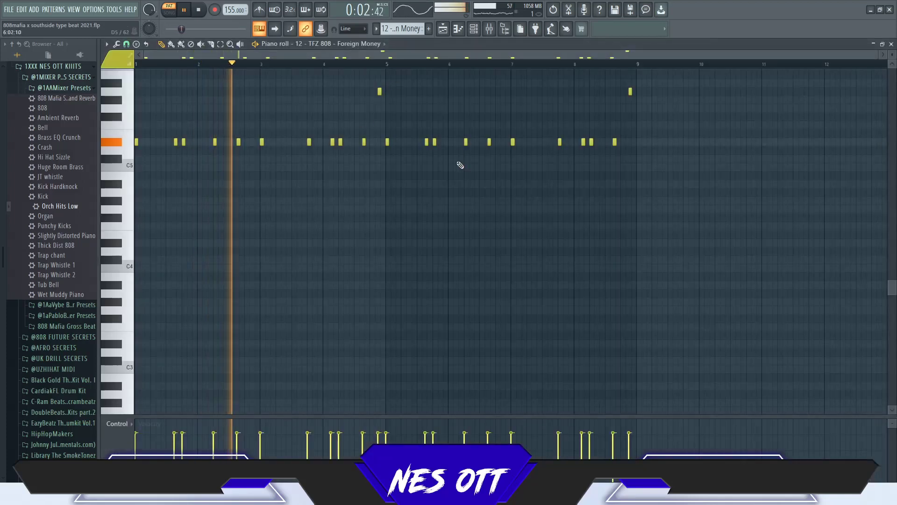
{"action": "scroll", "coordinate": [464, 180], "scroll_direction": "up", "scroll_amount": 2}
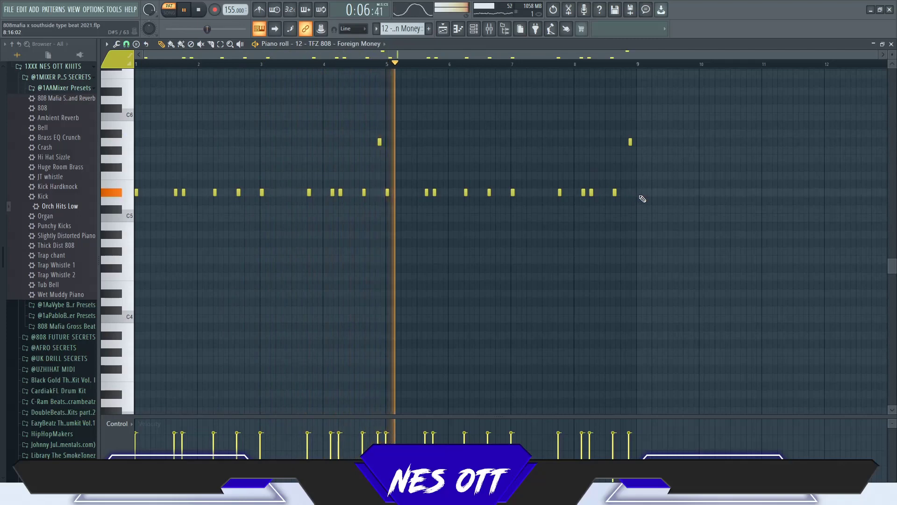
{"action": "left_click", "coordinate": [891, 44]}
Play the KICK [ RACK ] pattern and examine its notes in the piano roll.
{"action": "key", "text": "space"}
{"action": "scroll", "coordinate": [400, 31], "scroll_direction": "down", "scroll_amount": 1}
{"action": "key", "text": "space"}
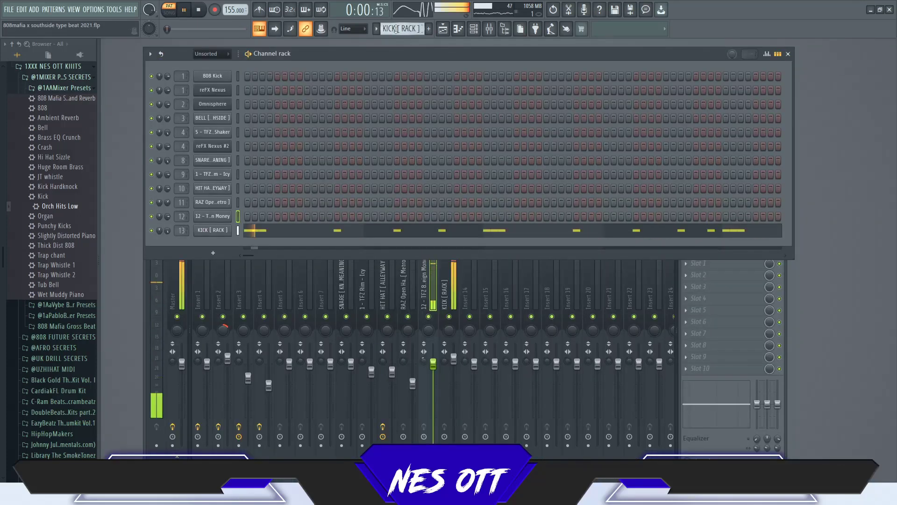
{"action": "left_click", "coordinate": [322, 233]}
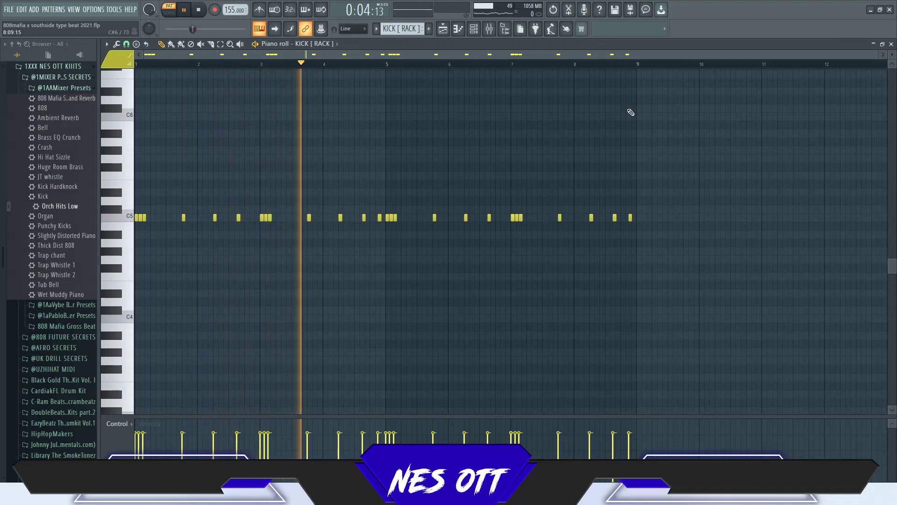
{"action": "left_click", "coordinate": [891, 44]}
Check the kick channel's level settings and replay its piano roll notes from the middle of bar 6.
{"action": "left_click", "coordinate": [227, 230]}
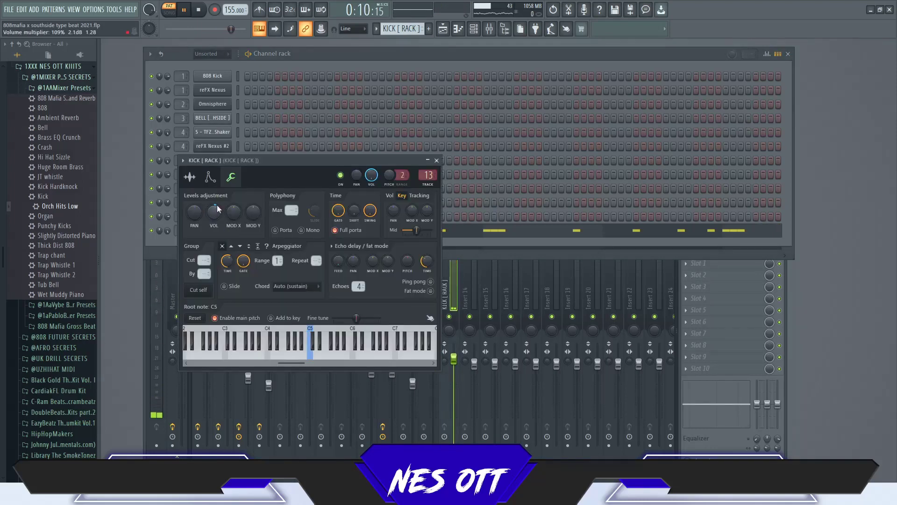
{"action": "left_click", "coordinate": [436, 160]}
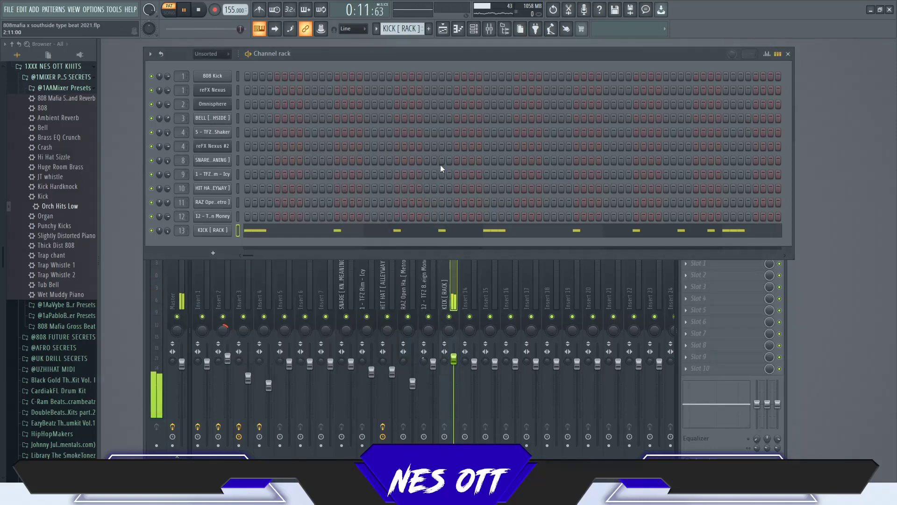
{"action": "left_click", "coordinate": [444, 229]}
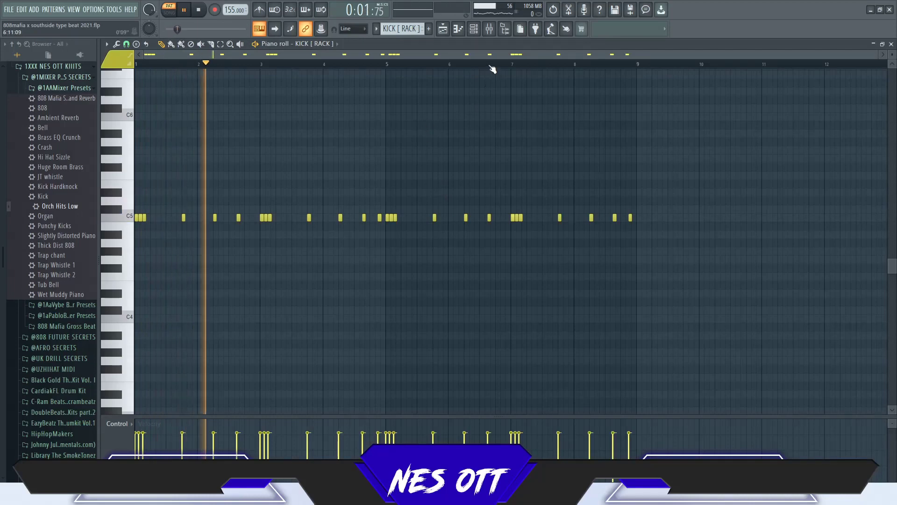
{"action": "left_click", "coordinate": [491, 64]}
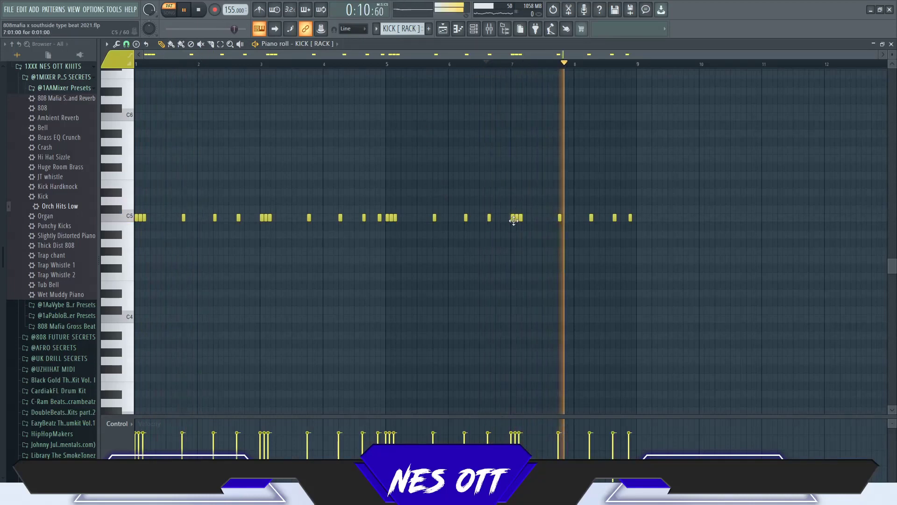
{"action": "left_click", "coordinate": [890, 44]}
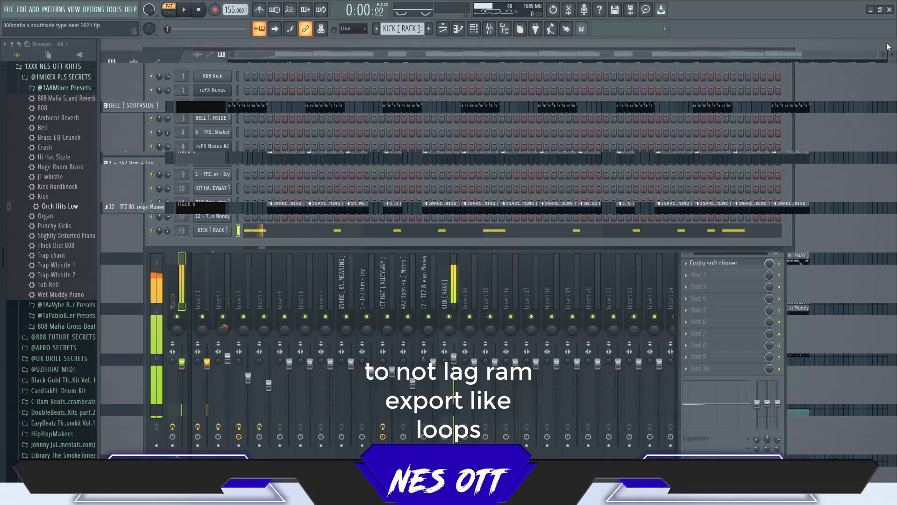
Render the reFX Nexus pattern from mixer track Insert 1 to an audio clip and disarm the track.
{"action": "left_click", "coordinate": [172, 14]}
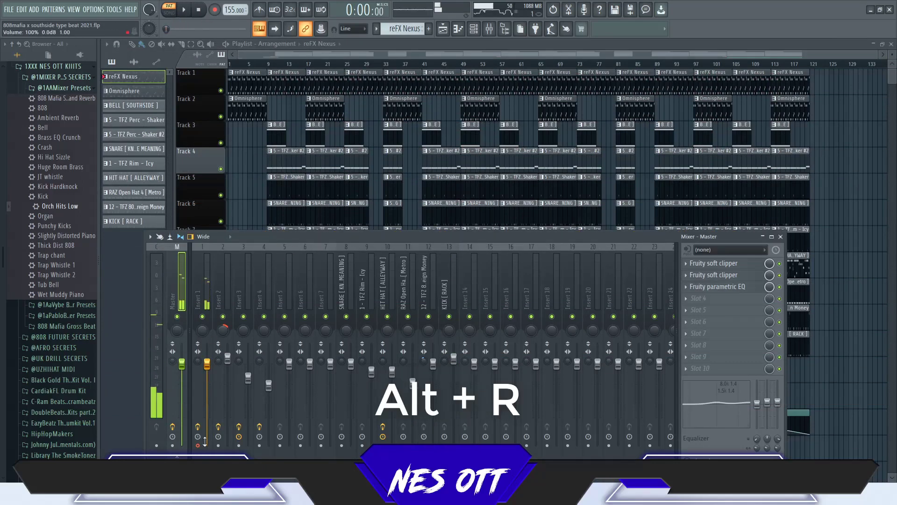
{"action": "key", "text": "alt+r"}
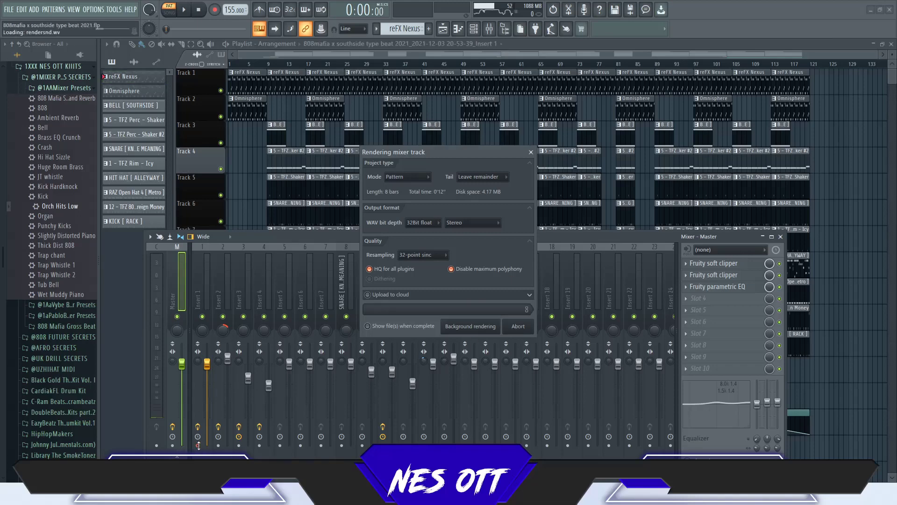
{"action": "left_click", "coordinate": [198, 445]}
Arm mixer track Insert 2, render the Omnisphere pattern to an audio clip, and disarm the track.
{"action": "scroll", "coordinate": [394, 28], "scroll_direction": "down", "scroll_amount": 1}
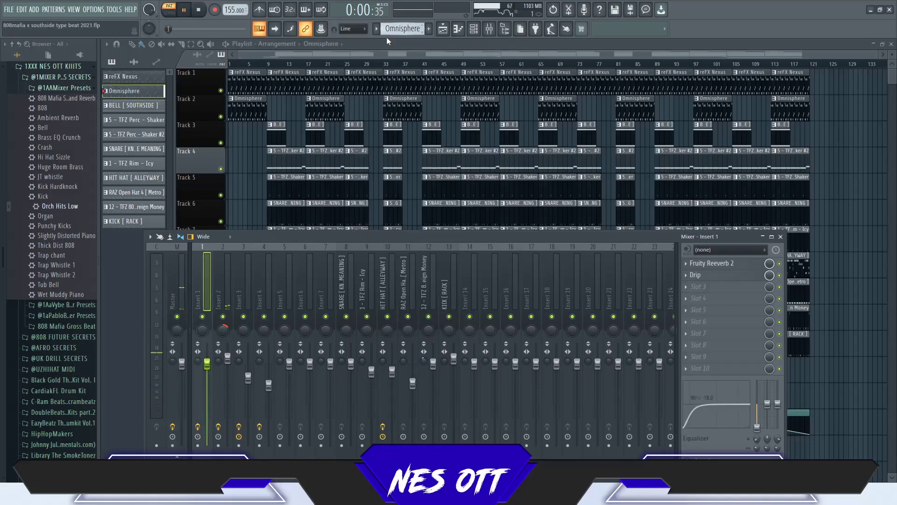
{"action": "left_click", "coordinate": [218, 445]}
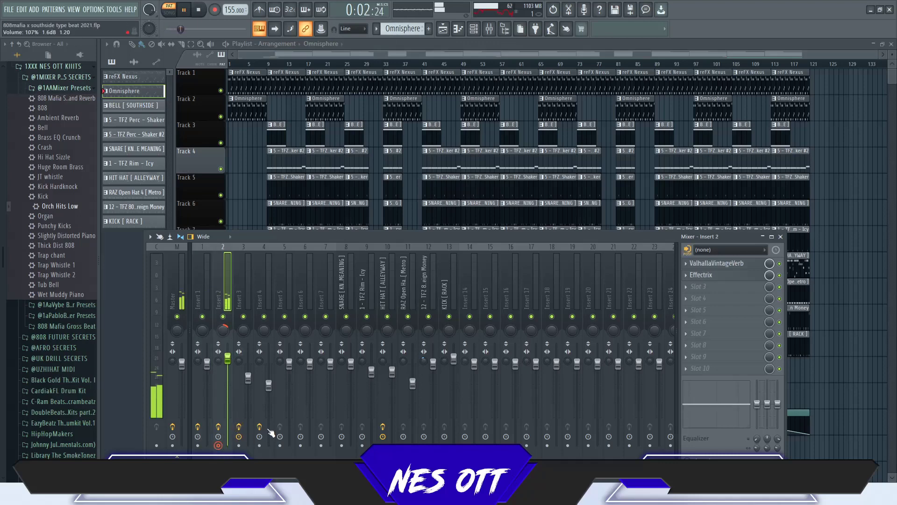
{"action": "key", "text": "ctrl+alt+r"}
{"action": "left_click", "coordinate": [520, 326]}
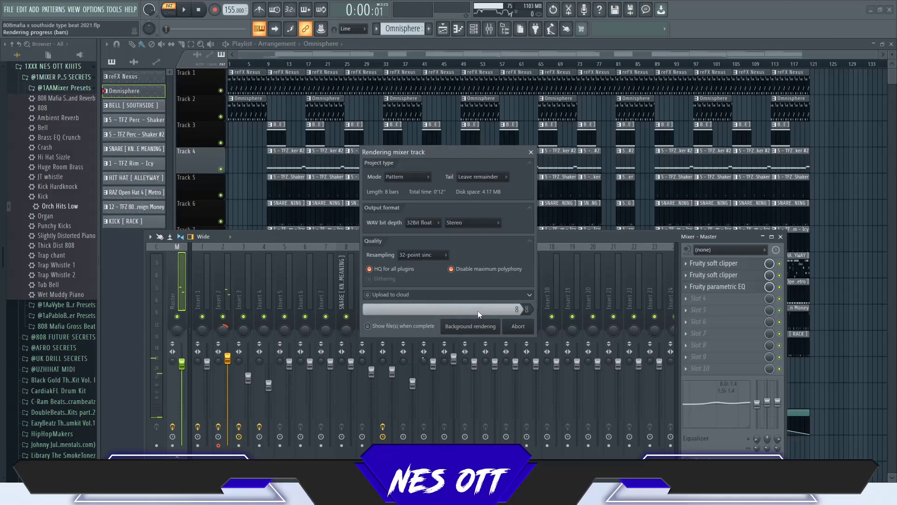
{"action": "left_click", "coordinate": [218, 445]}
Show the audio clips in the playlist picker and delete the first of the rendered 808mafia clips.
{"action": "left_click", "coordinate": [336, 63]}
{"action": "left_click_drag", "start_coordinate": [245, 64], "coordinate": [226, 83]}
{"action": "left_click", "coordinate": [135, 62]}
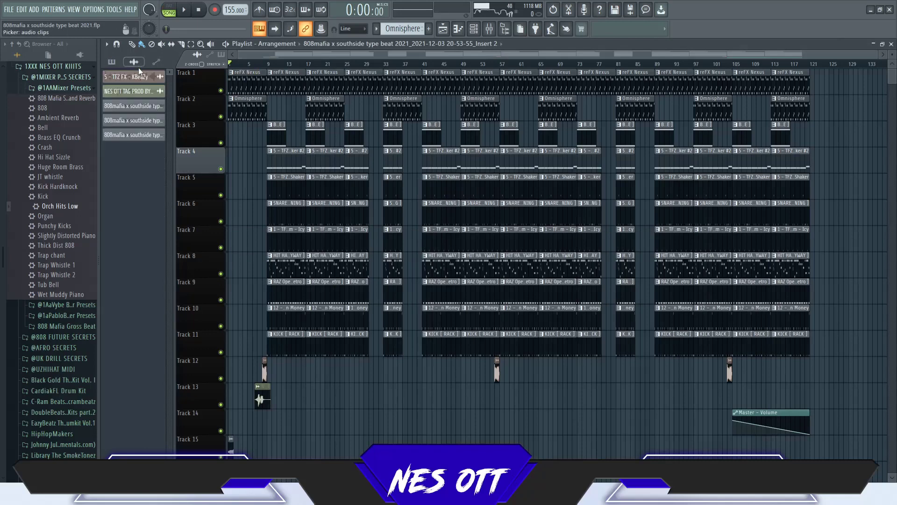
{"action": "right_click", "coordinate": [141, 107]}
{"action": "left_click", "coordinate": [170, 207]}
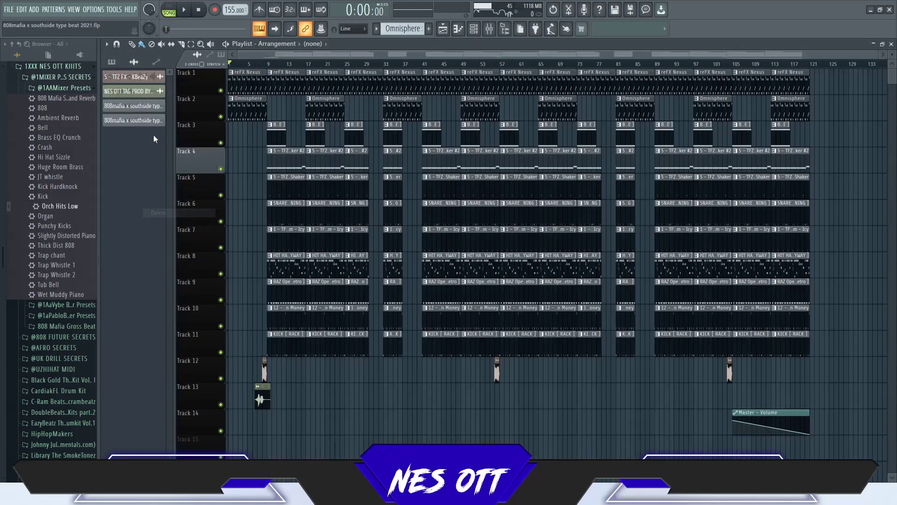
Place the rendered Insert 1 audio clip at the start of Track 3, audition it, and mute the Omnisphere track.
{"action": "left_click_drag", "start_coordinate": [150, 110], "coordinate": [234, 140]}
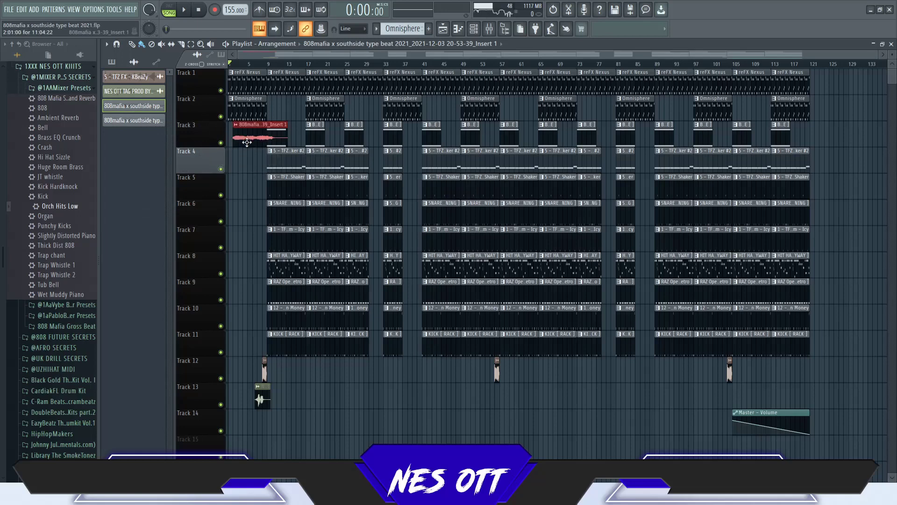
{"action": "right_click", "coordinate": [229, 141], "text": "alt"}
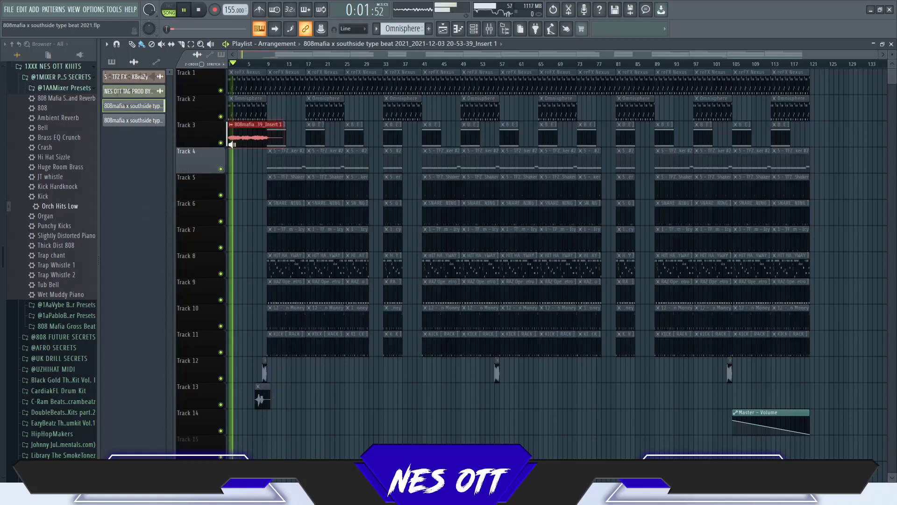
{"action": "left_click", "coordinate": [221, 117]}
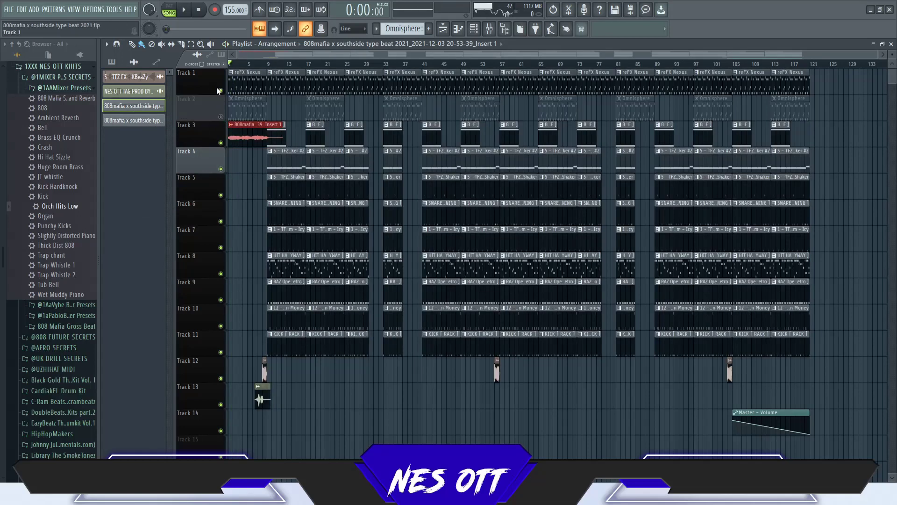
Insert a new playlist track so the Insert 1 clip sits alone on Track 3, and trim the clip to eight bars.
{"action": "right_click", "coordinate": [211, 146]}
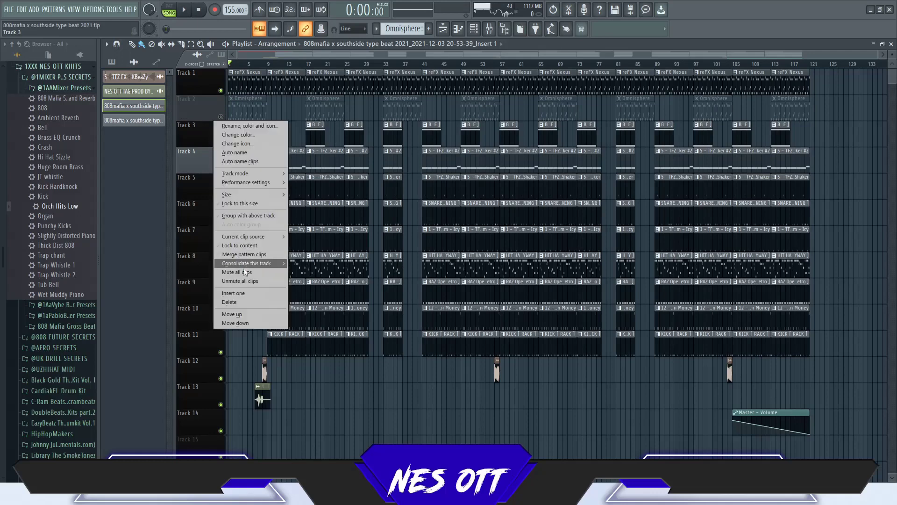
{"action": "left_click", "coordinate": [241, 293]}
{"action": "left_click_drag", "start_coordinate": [266, 165], "coordinate": [266, 139]}
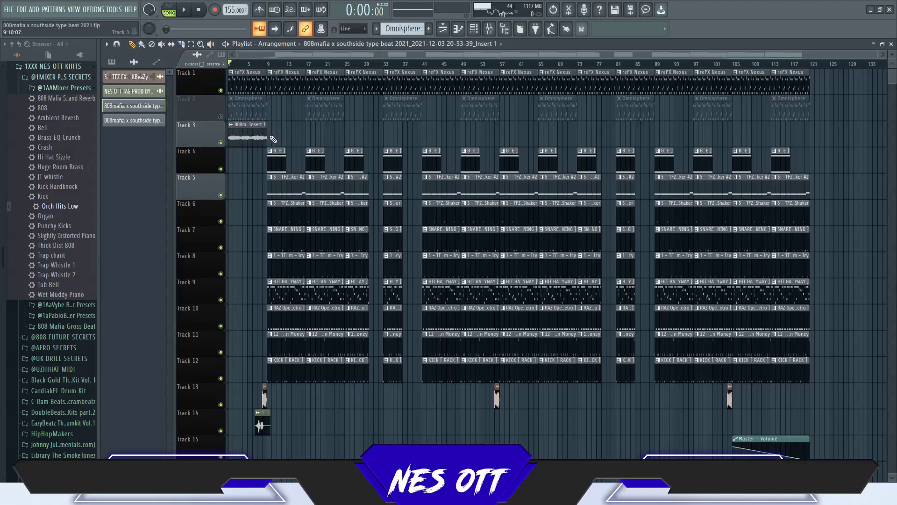
Add two more eight-bar copies of the Insert 1 clip on Track 3 and insert another empty track below it.
{"action": "left_click", "coordinate": [273, 139]}
{"action": "right_click", "coordinate": [217, 156]}
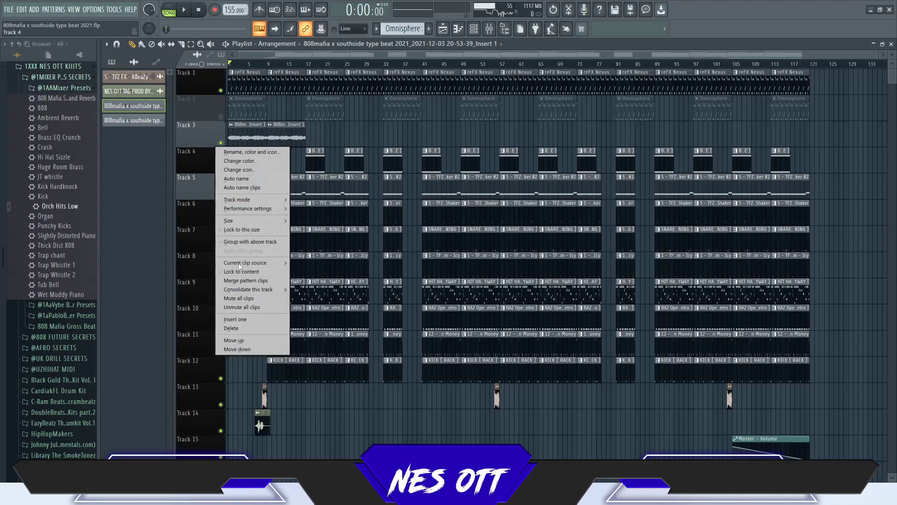
{"action": "left_click", "coordinate": [246, 317]}
{"action": "left_click", "coordinate": [313, 142]}
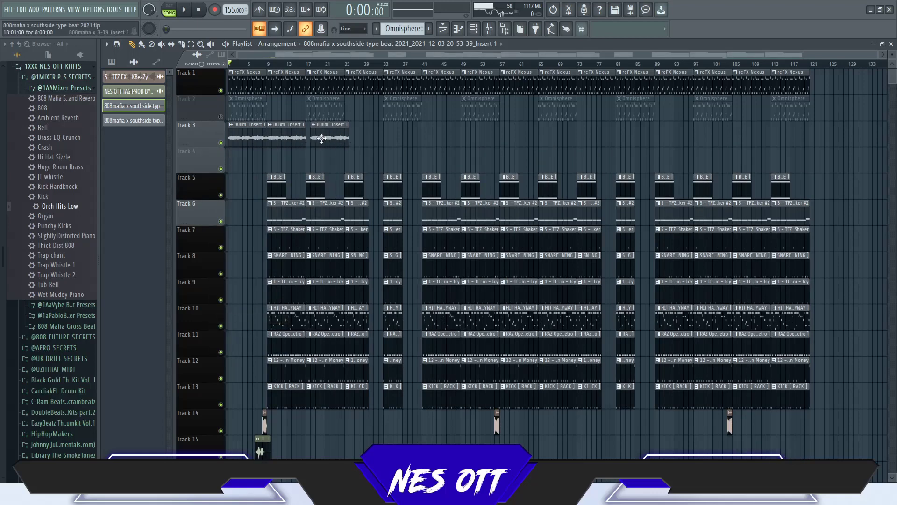
Duplicate the three Insert 1 clips repeatedly until they fill Track 3 up to bar 121.
{"action": "left_click_drag", "start_coordinate": [228, 121], "coordinate": [371, 146]}
{"action": "key", "text": "ctrl+b"}
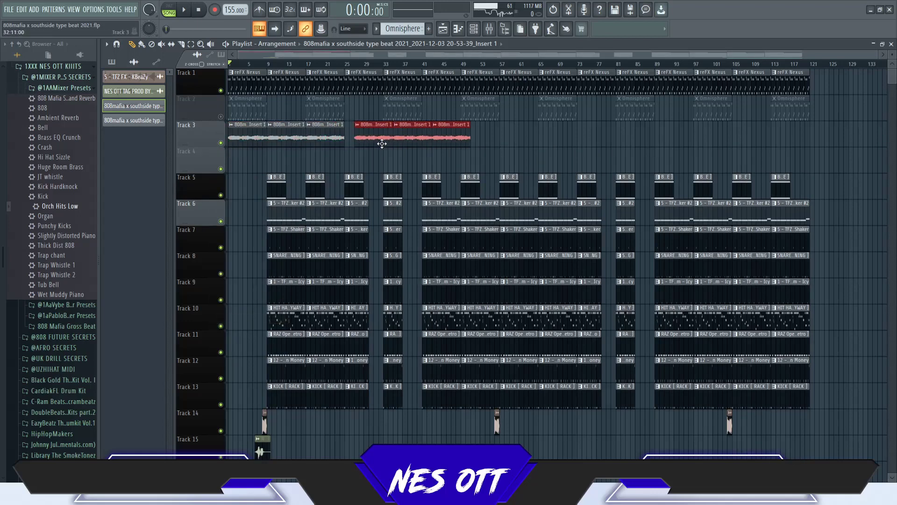
{"action": "key", "text": "ctrl+b"}
{"action": "key", "text": "ctrl+b"}
{"action": "key", "text": "ctrl+b"}
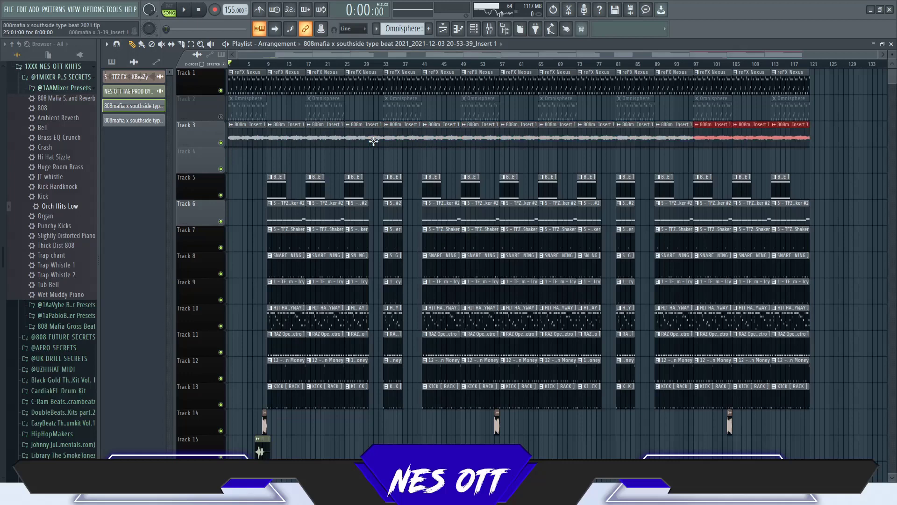
{"action": "left_click", "coordinate": [312, 146]}
Place the Insert 2 clip on Track 4, slice it at bars 5 and 9, and keep the second piece repeated over bars 1 to 8.
{"action": "left_click_drag", "start_coordinate": [134, 120], "coordinate": [244, 165]}
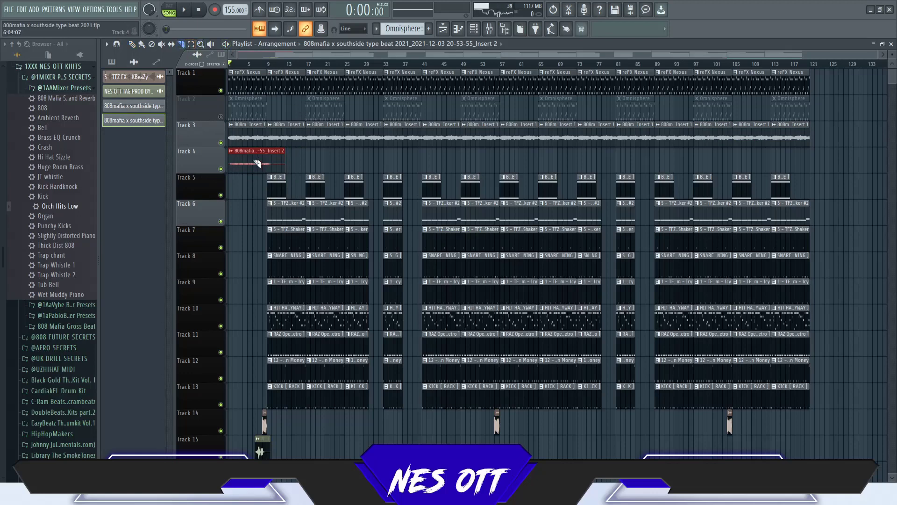
{"action": "left_click_drag", "start_coordinate": [251, 165], "coordinate": [251, 181]}
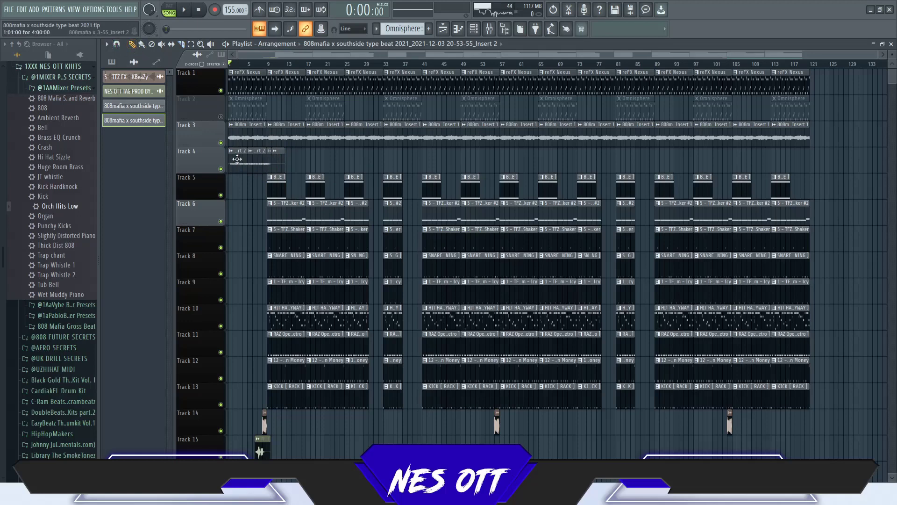
{"action": "right_click", "coordinate": [238, 161]}
{"action": "right_click", "coordinate": [271, 166]}
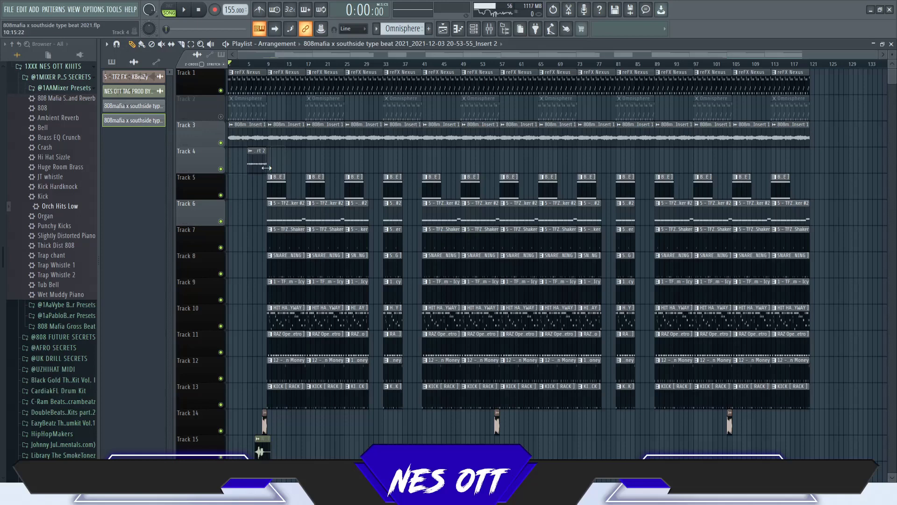
{"action": "left_click", "coordinate": [242, 167]}
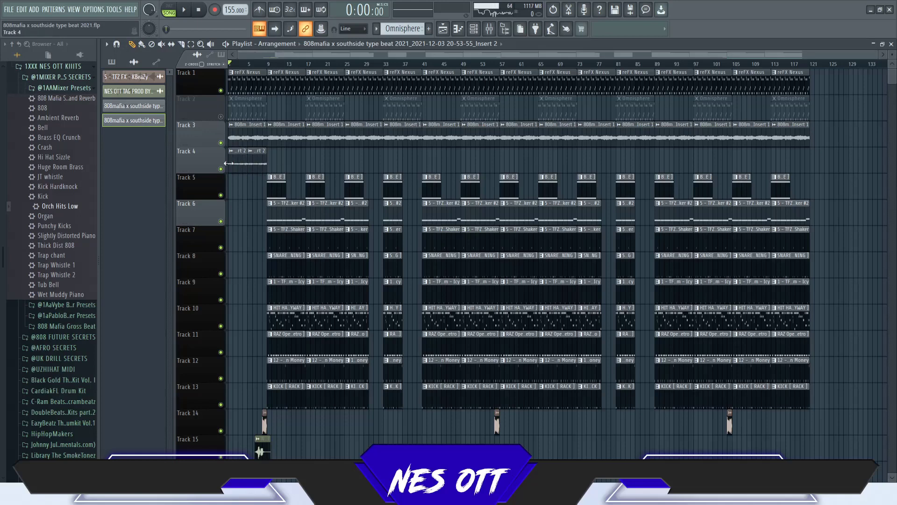
Copy the Insert 2 clip pair along Track 4 beneath every Omnisphere block, and play the arrangement with Track 1 muted.
{"action": "left_click_drag", "start_coordinate": [280, 172], "coordinate": [316, 163]}
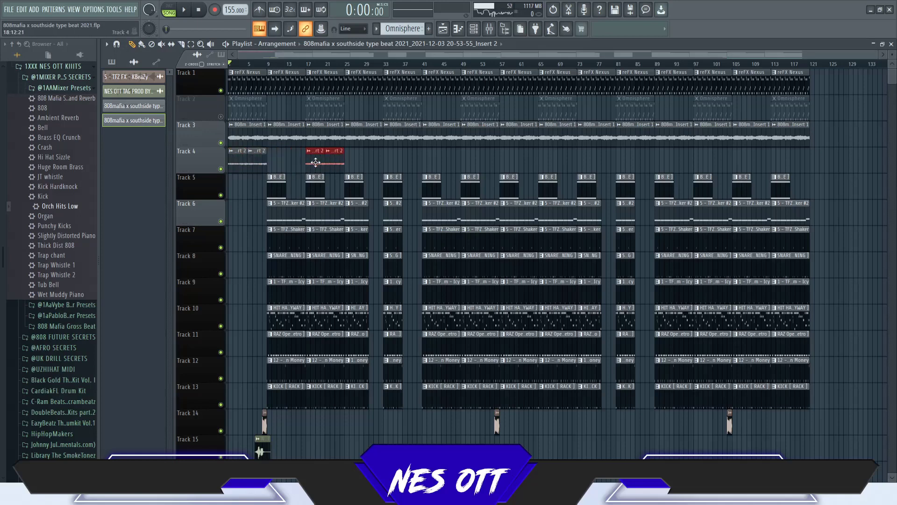
{"action": "left_click", "coordinate": [221, 90]}
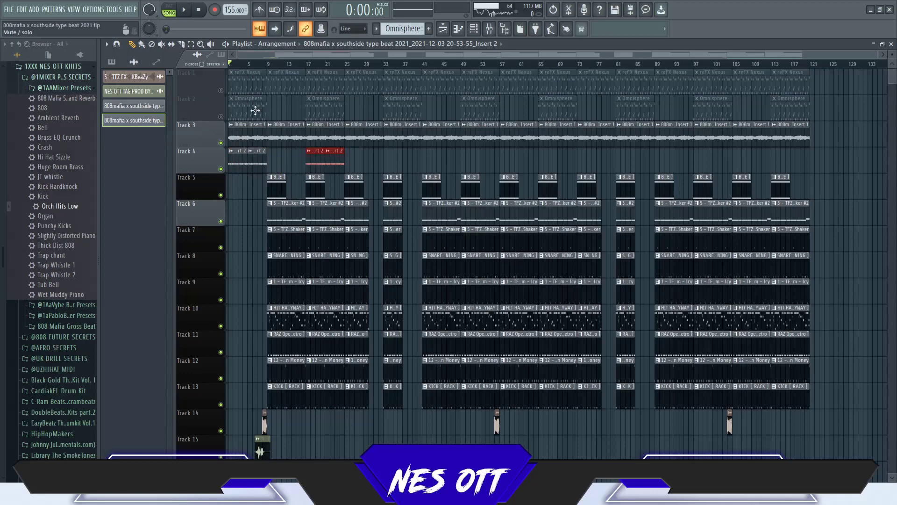
{"action": "left_click_drag", "start_coordinate": [314, 162], "coordinate": [782, 168]}
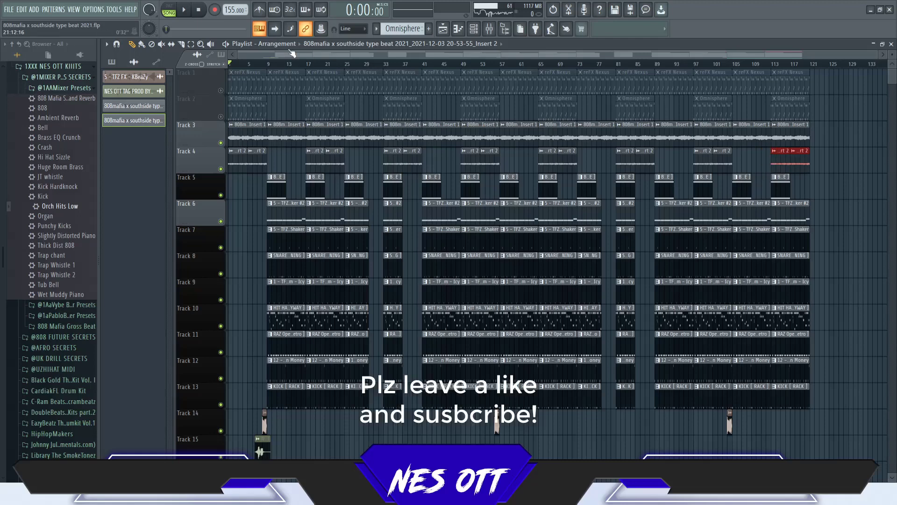
{"action": "key", "text": "space"}
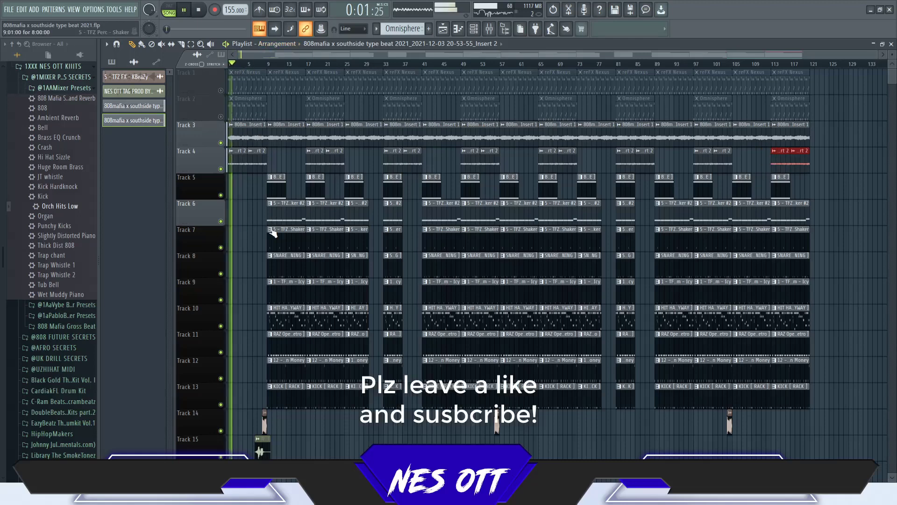